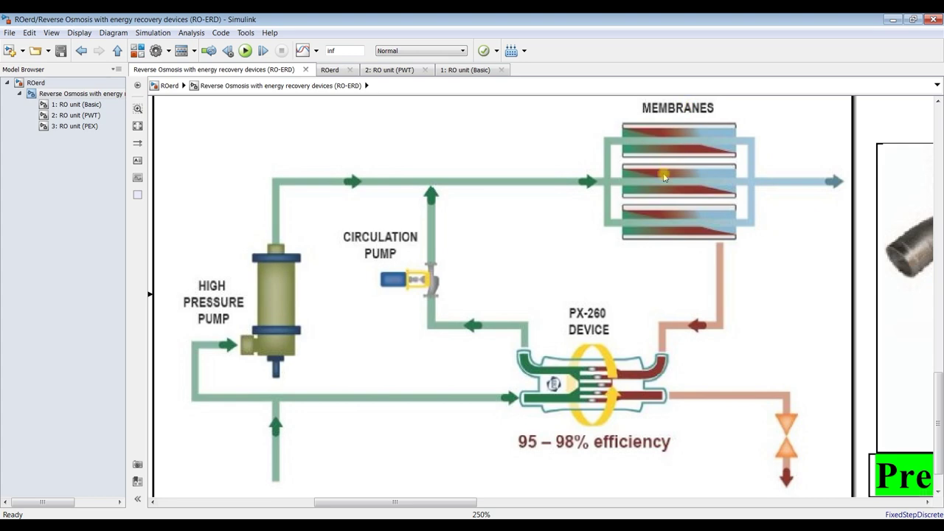
Examine the RO unit (PEX) block and the pressure exchanger picture, and return to the top level of the ROerd model
scroll(666, 179, down, 2)
scroll(669, 183, down, 3)
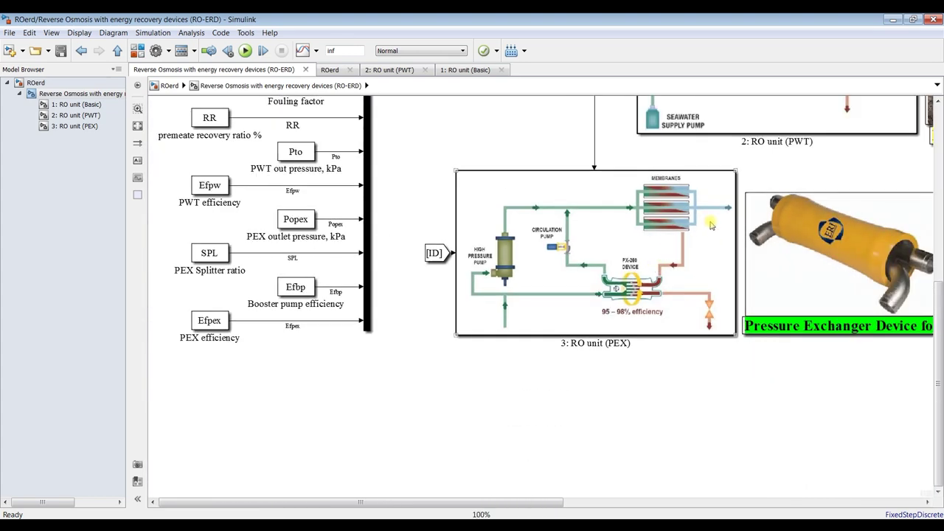
drag(539, 506, 614, 506)
drag(939, 319, 940, 270)
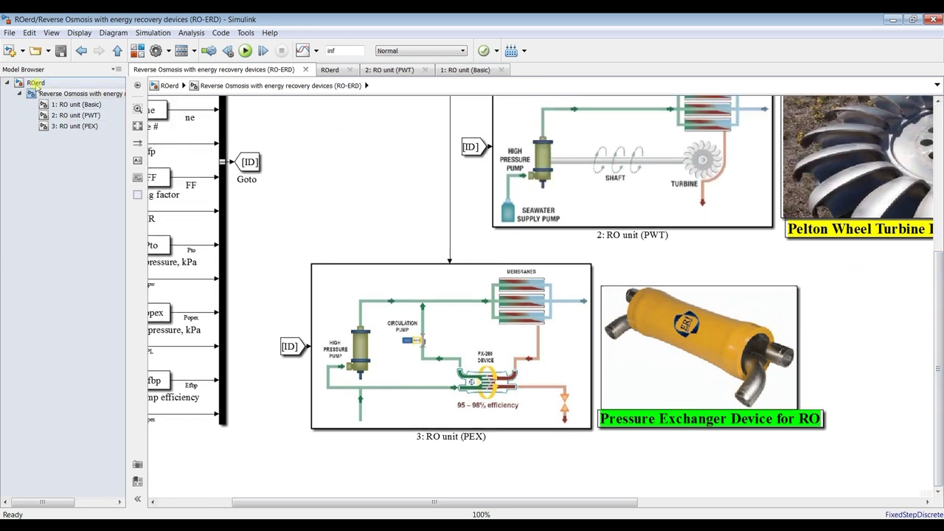
click(35, 83)
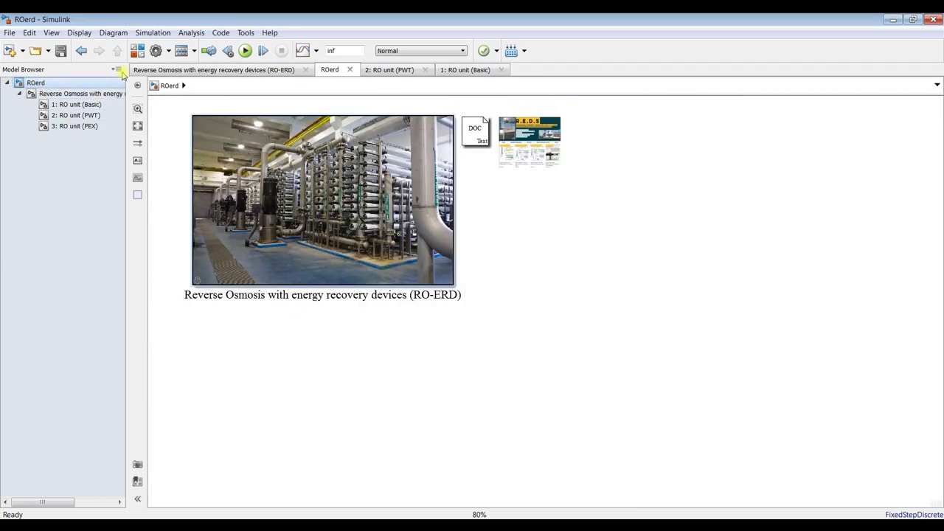
click(343, 51)
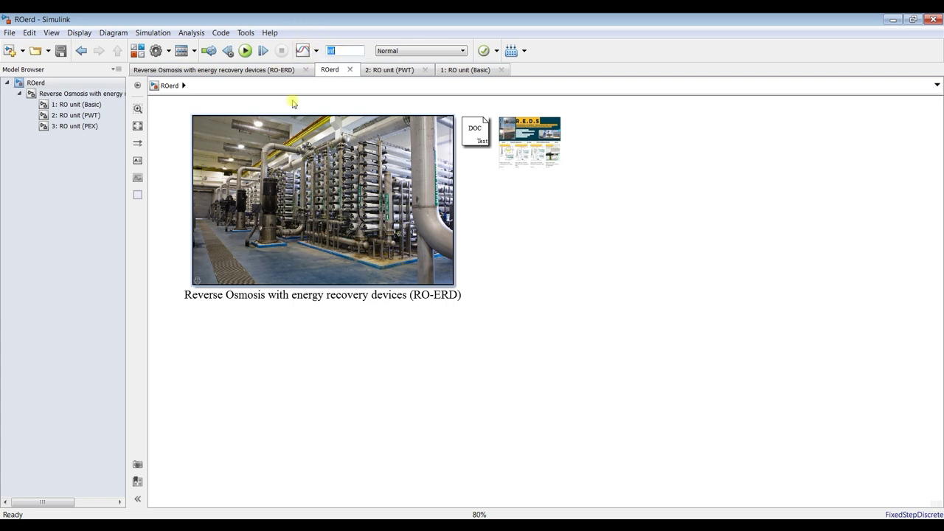
View the block diagrams of the RO unit Basic, PWT and PEX subsystems in turn, and go back to the model's top level
click(57, 105)
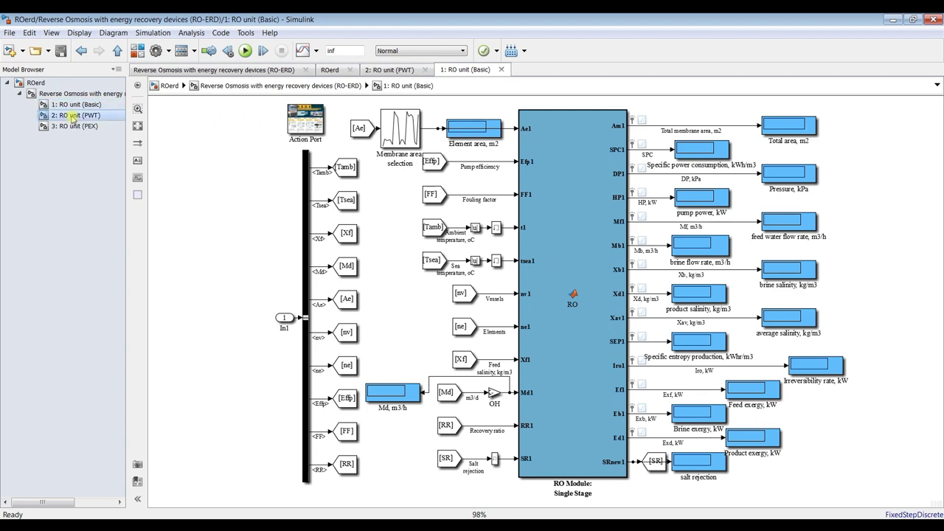
click(73, 115)
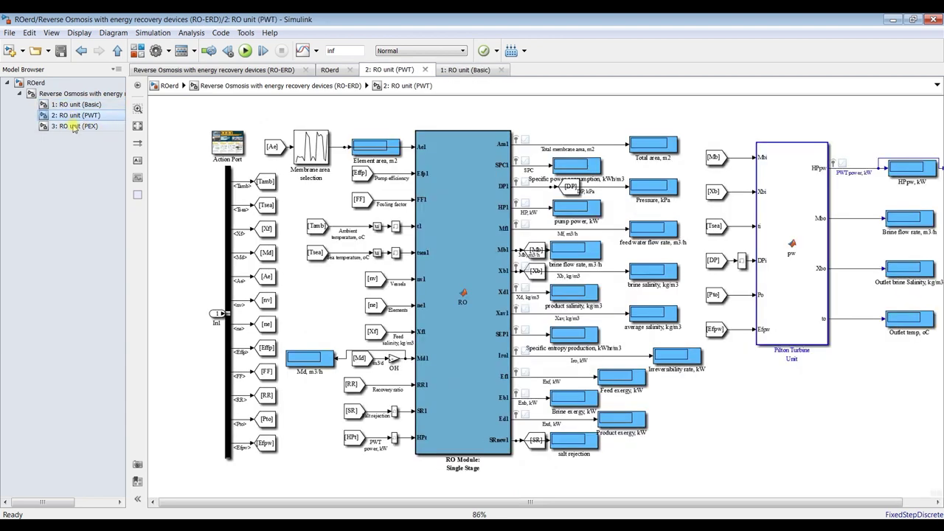
click(73, 127)
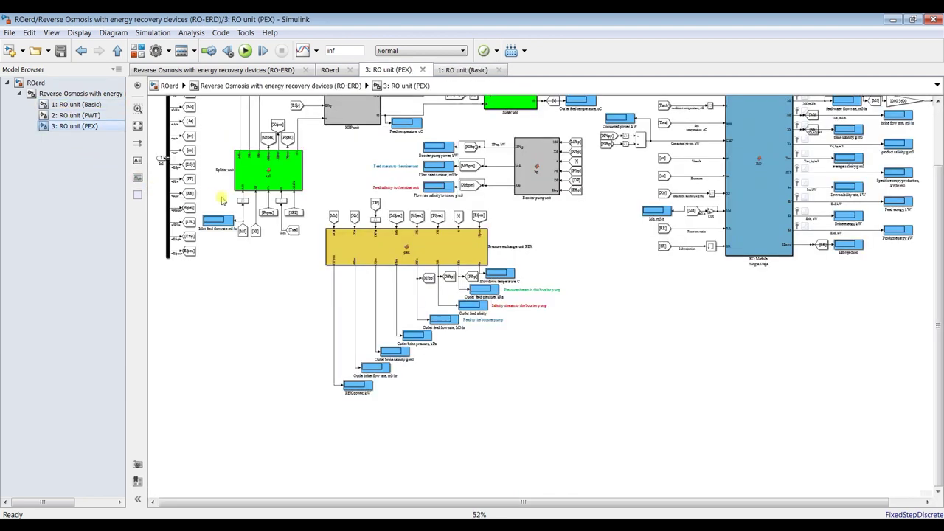
click(138, 127)
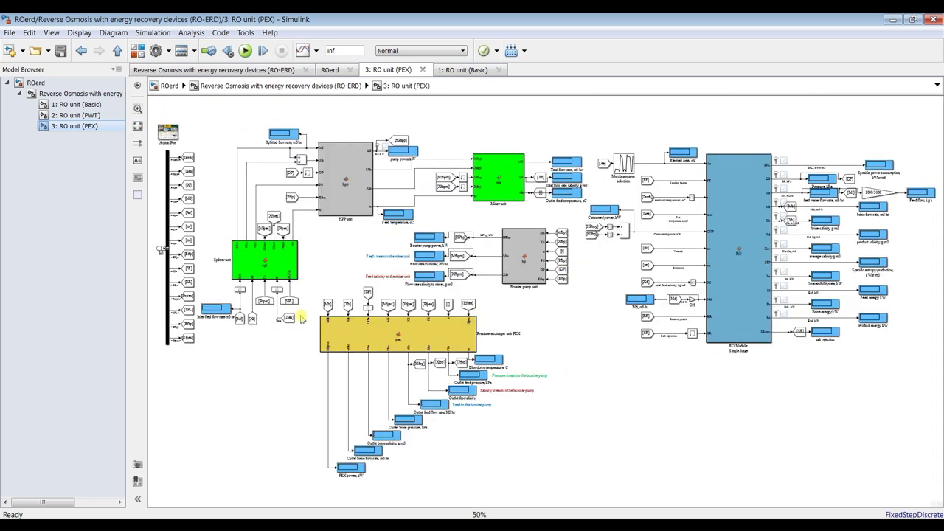
click(80, 94)
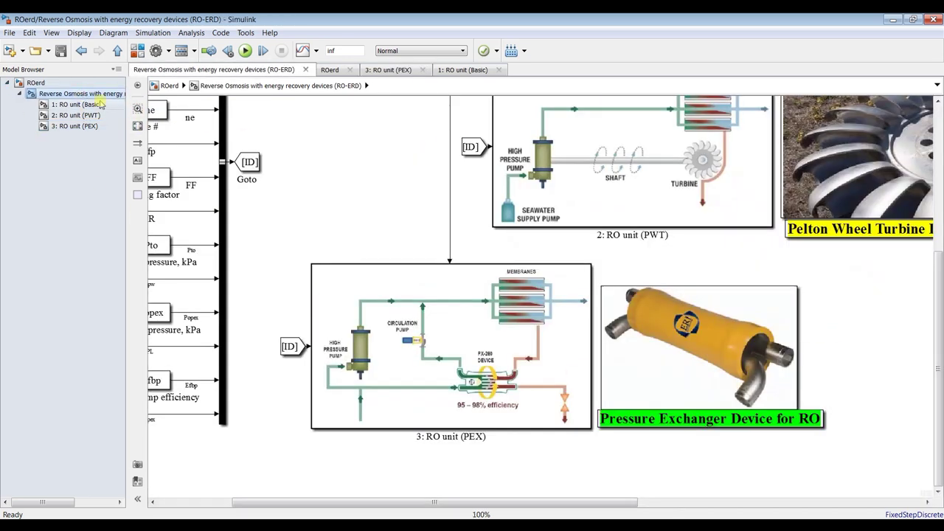
click(49, 84)
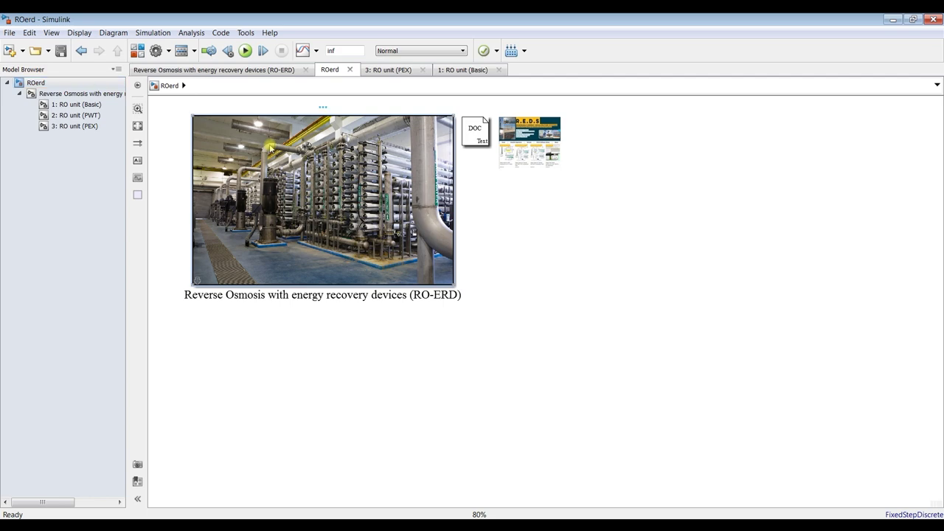
Open the parameters of the RO-ERD block, enlarge the dialog and choose RO Pressure Exchanger as the RO plant type
double_click(347, 155)
drag(704, 83, 383, 77)
click(397, 151)
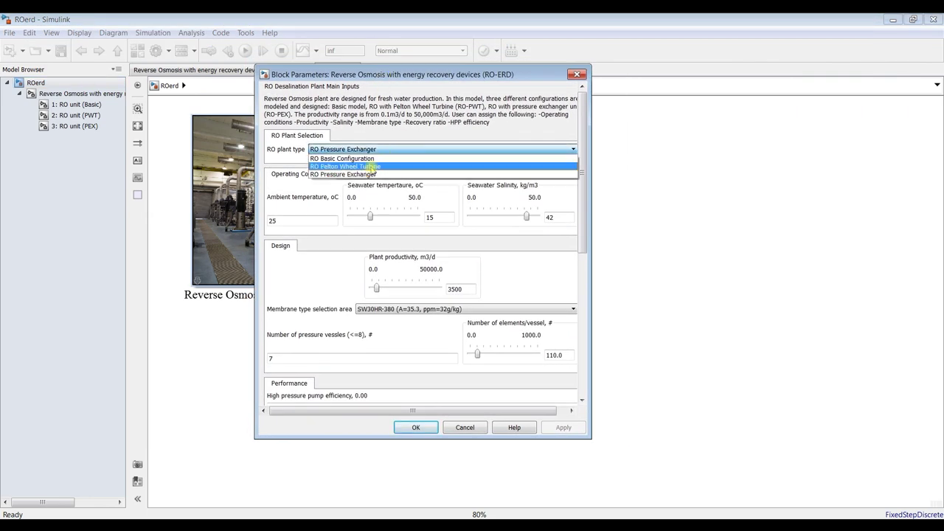
click(395, 74)
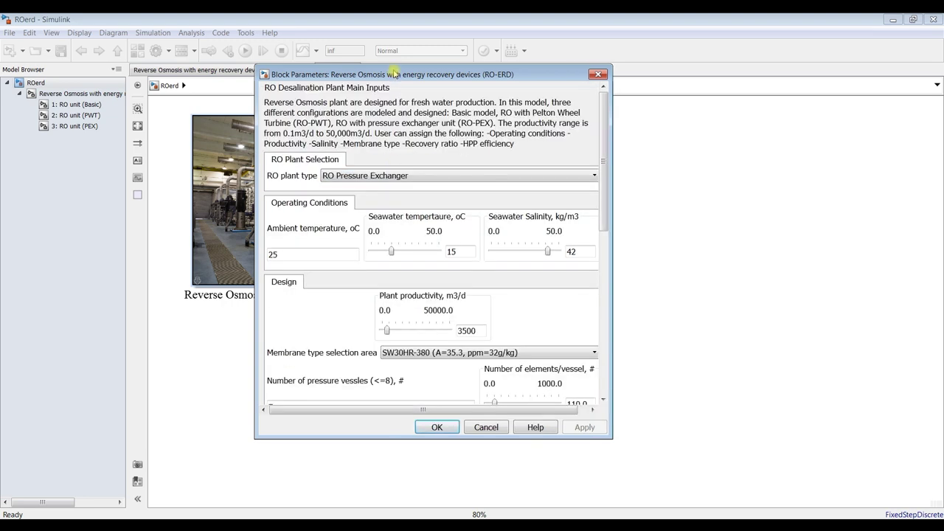
drag(612, 174, 647, 175)
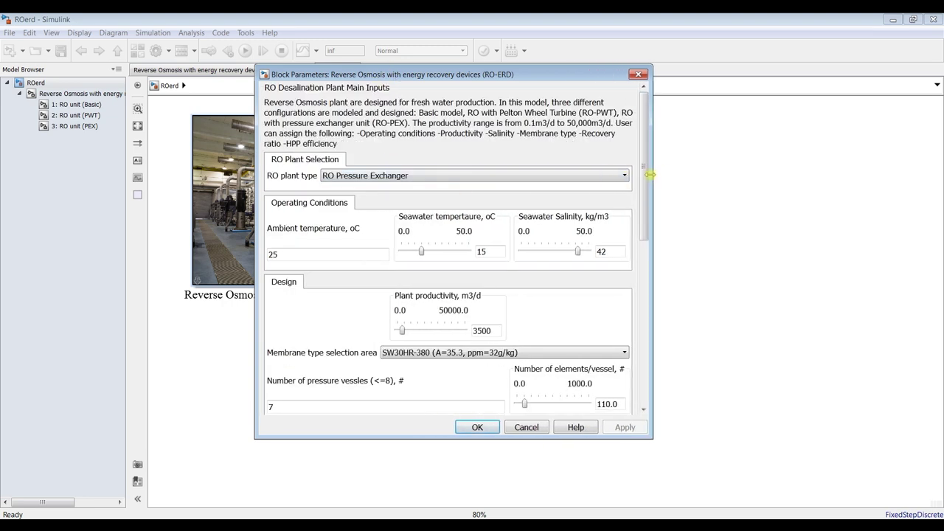
click(413, 177)
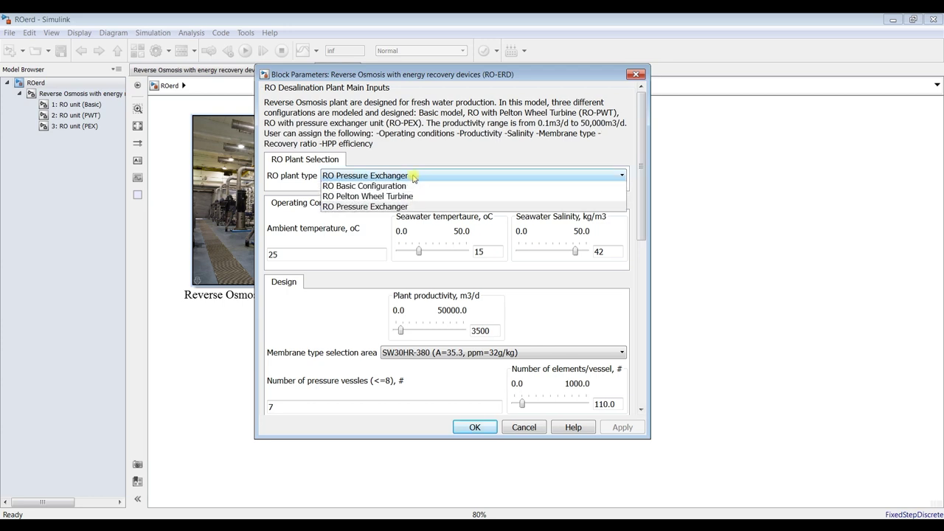
click(378, 207)
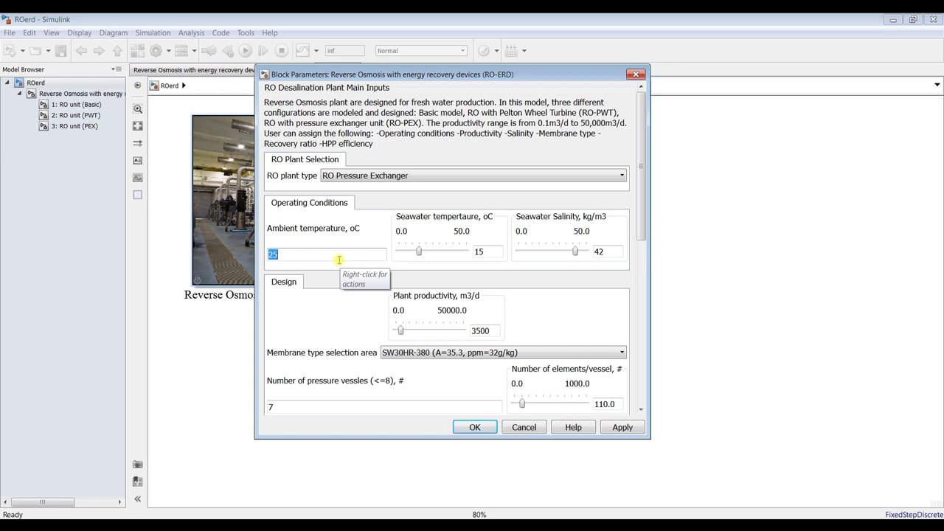
Set the seawater temperature to 20 °C and check the seawater salinity value under the operating conditions
double_click(496, 252)
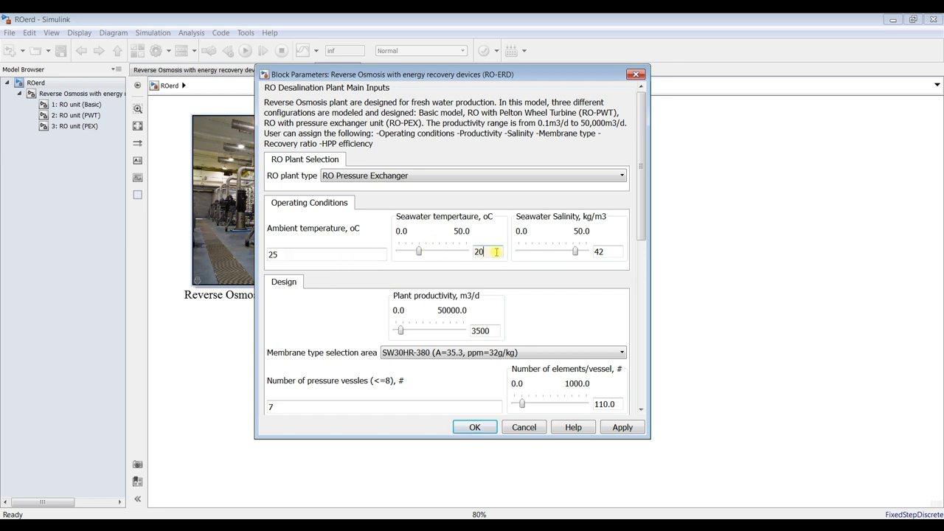
double_click(611, 250)
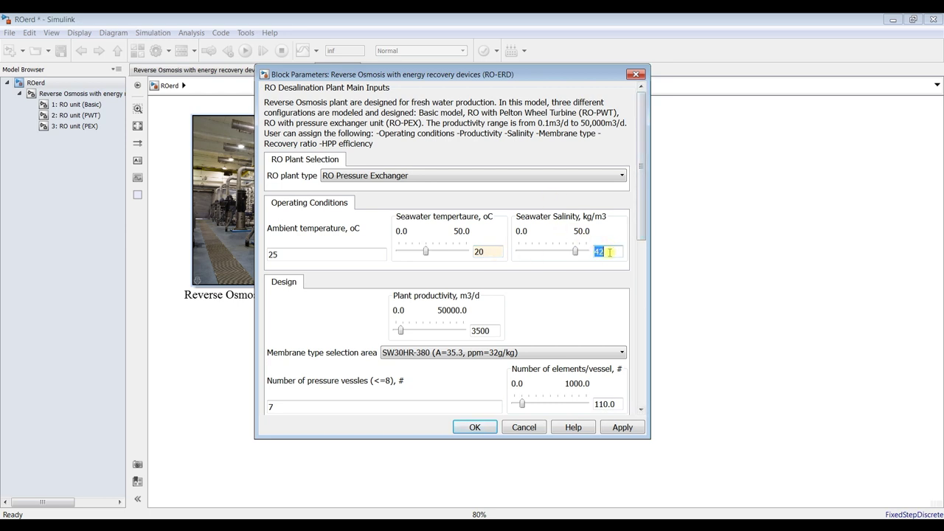
mouse_move(641, 235)
mouse_down()
mouse_move(641, 250)
mouse_move(642, 239)
mouse_up()
double_click(607, 239)
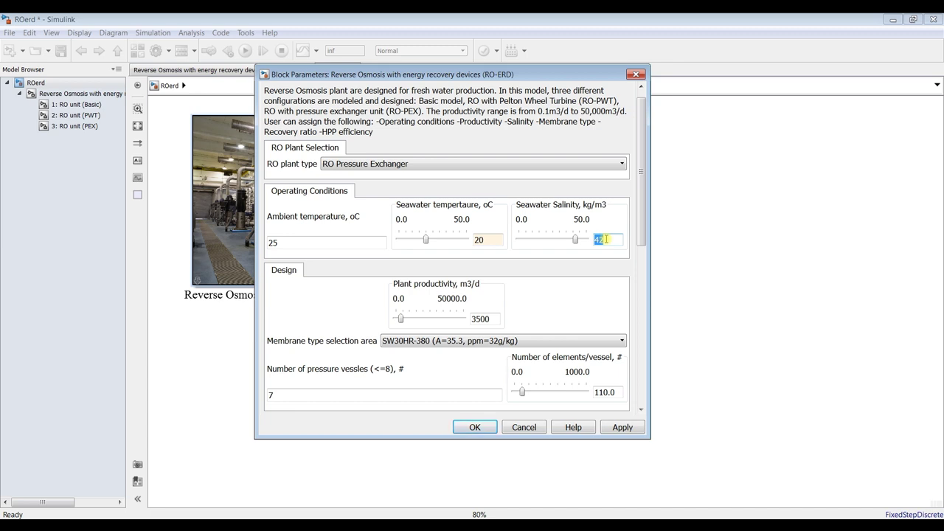
drag(642, 246, 641, 264)
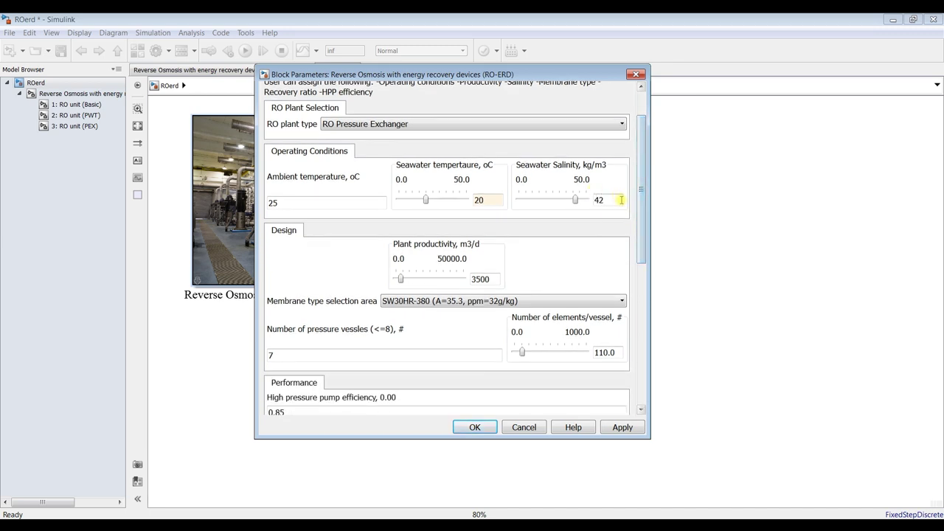
Check the plant productivity and choose SW30HR-380 (A=35.3, ppm=32g/kg) as the membrane type
double_click(494, 278)
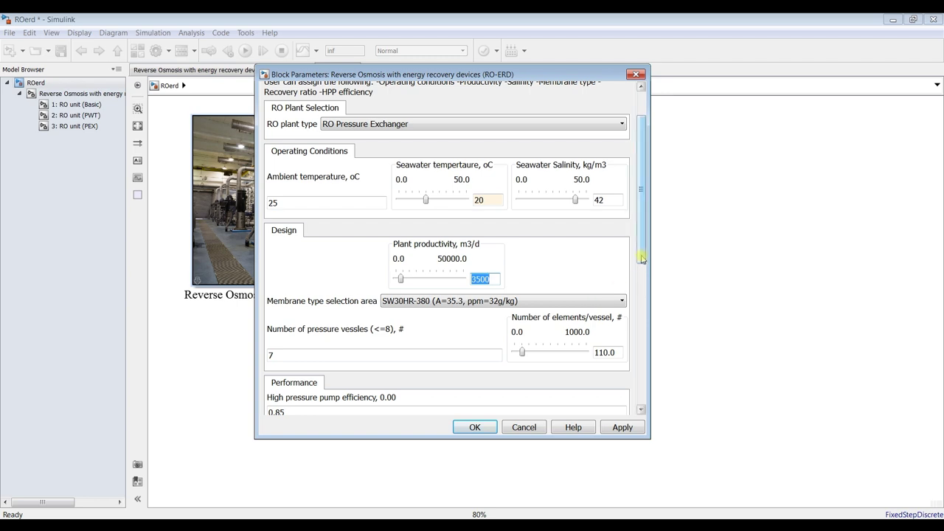
drag(642, 258, 642, 280)
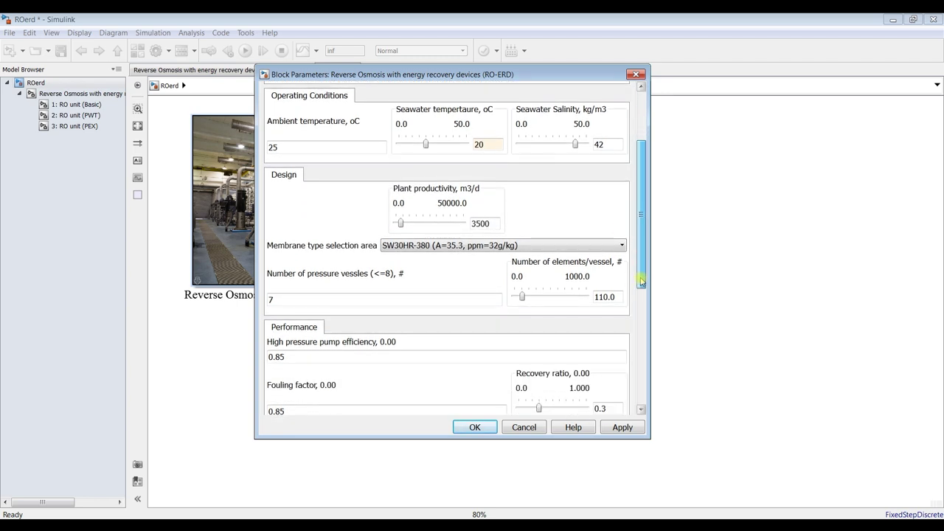
click(484, 244)
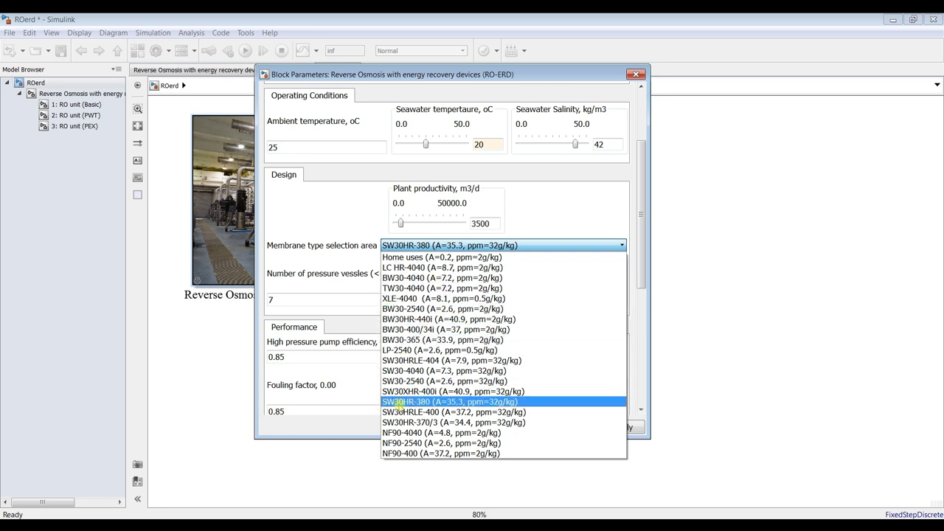
click(411, 403)
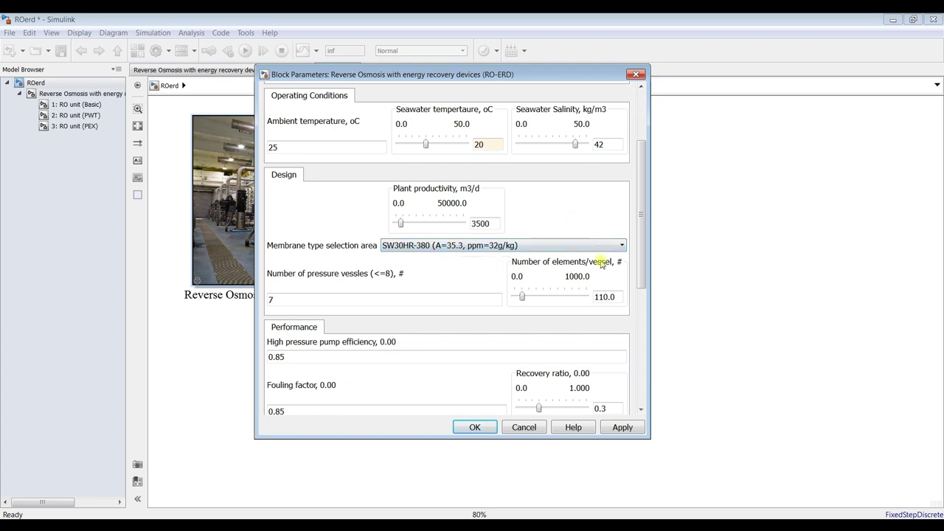
Set the number of elements per vessel to 45 and check the number of pressure vessels
scroll(643, 267, down, 2)
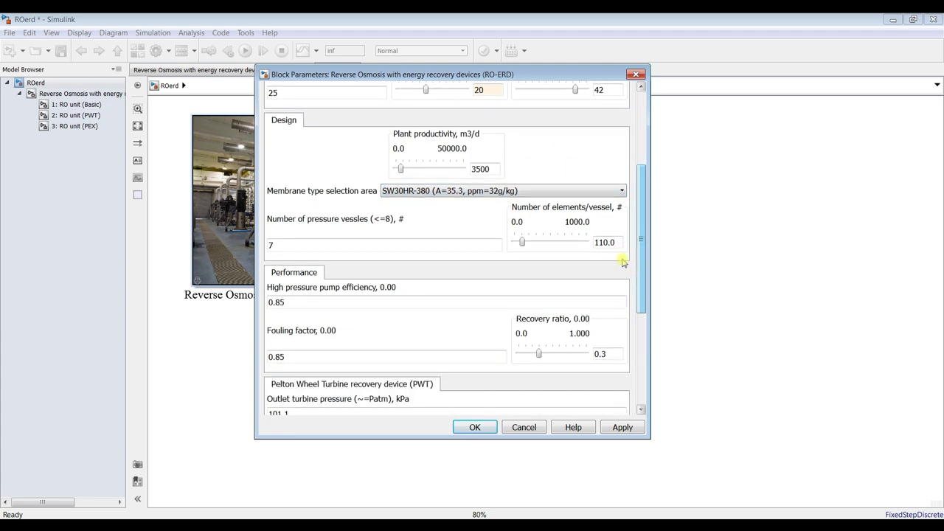
double_click(606, 242)
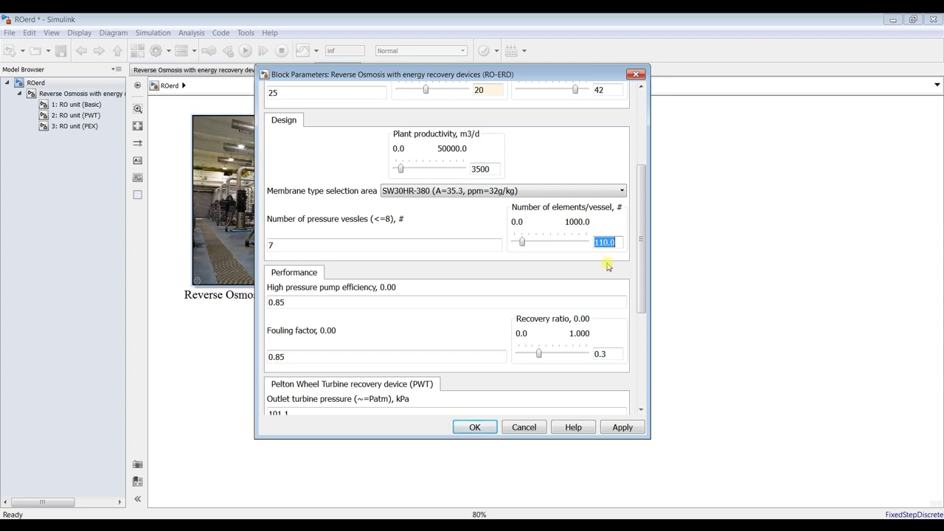
text(45)
double_click(312, 243)
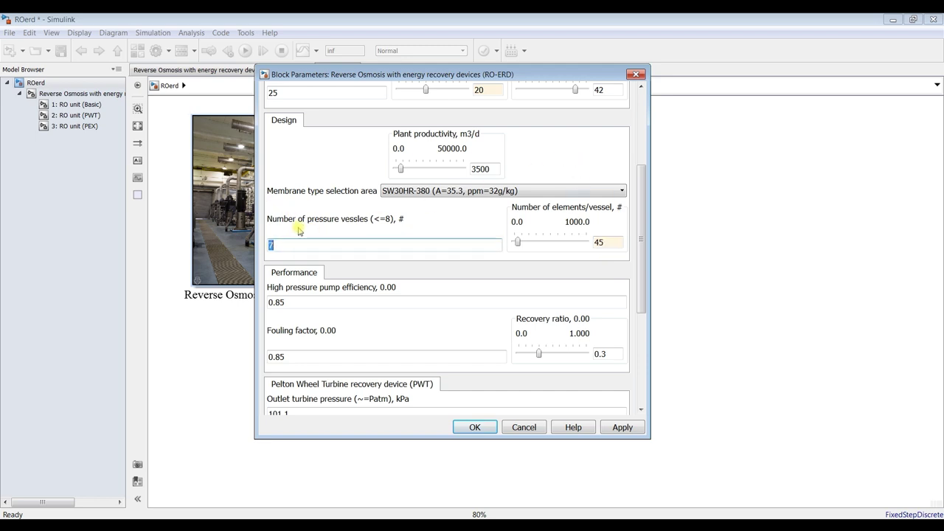
double_click(596, 242)
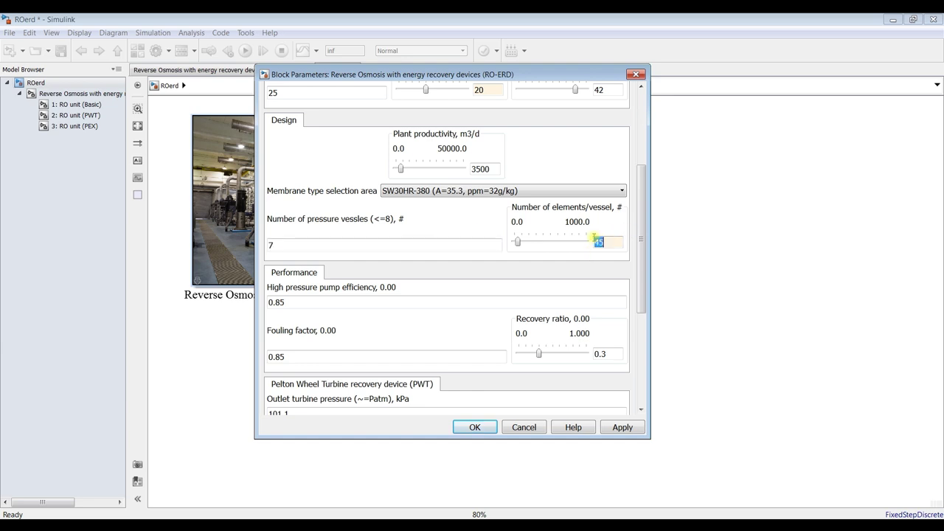
double_click(289, 243)
drag(642, 262, 642, 277)
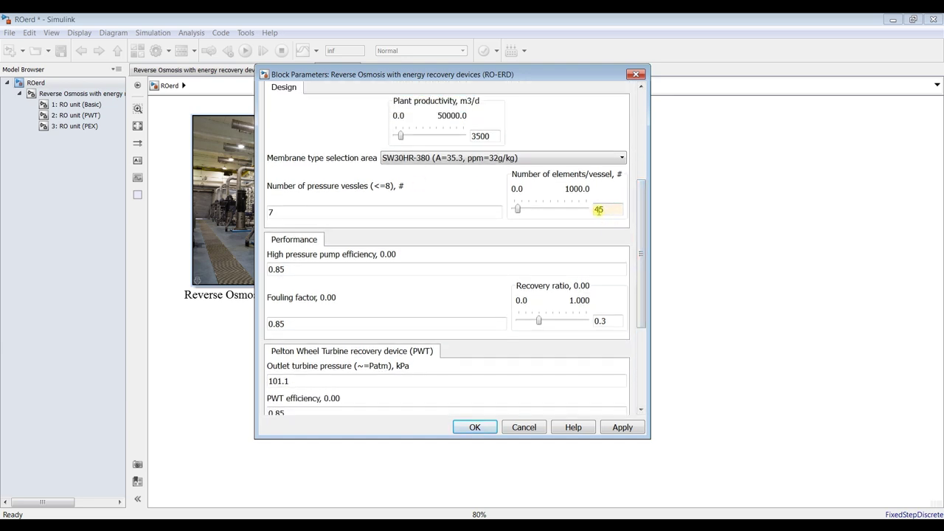
double_click(365, 212)
Review the fouling factor, the recovery ratio and the Pelton wheel turbine's outlet pressure and efficiency
drag(643, 289, 641, 336)
double_click(276, 216)
double_click(612, 211)
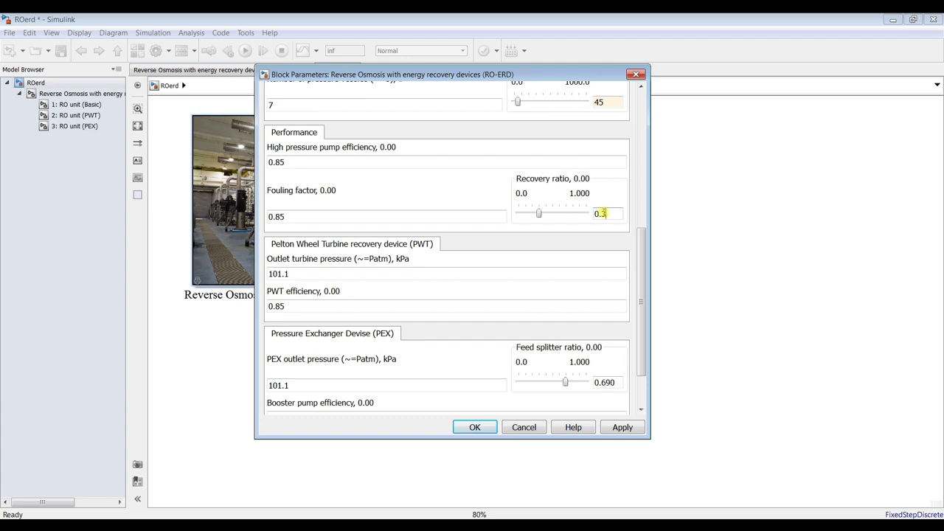
drag(643, 272, 638, 313)
double_click(298, 211)
double_click(302, 244)
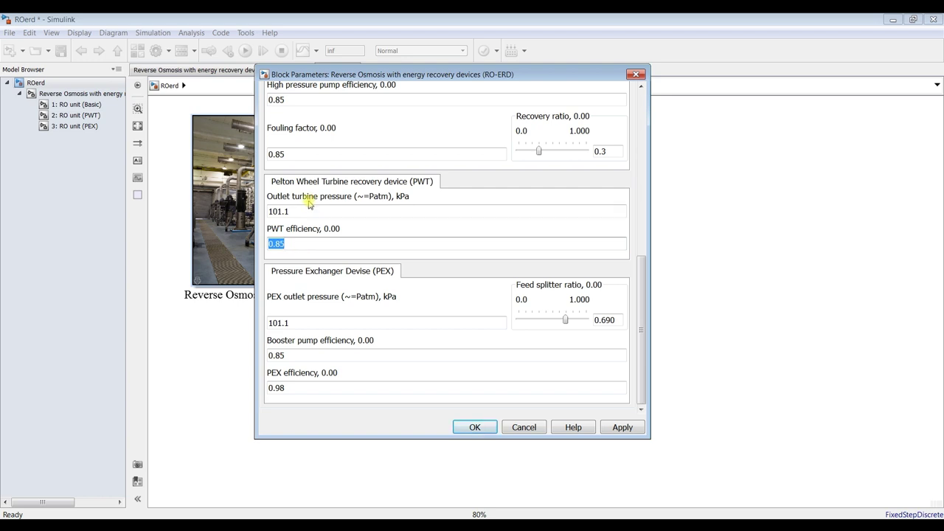
Set the pressure exchanger's feed splitter ratio to 0.710, check its outlet pressure and efficiencies, and apply the block parameters
double_click(294, 323)
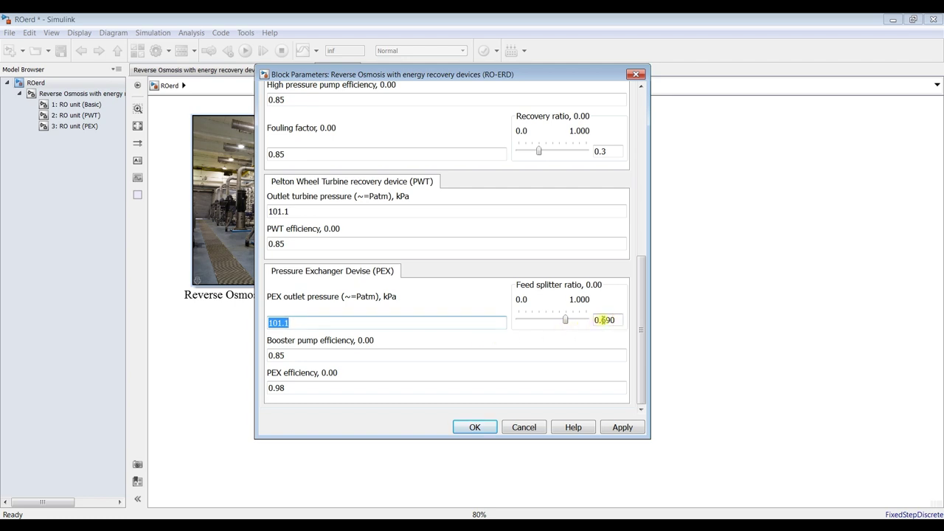
click(567, 320)
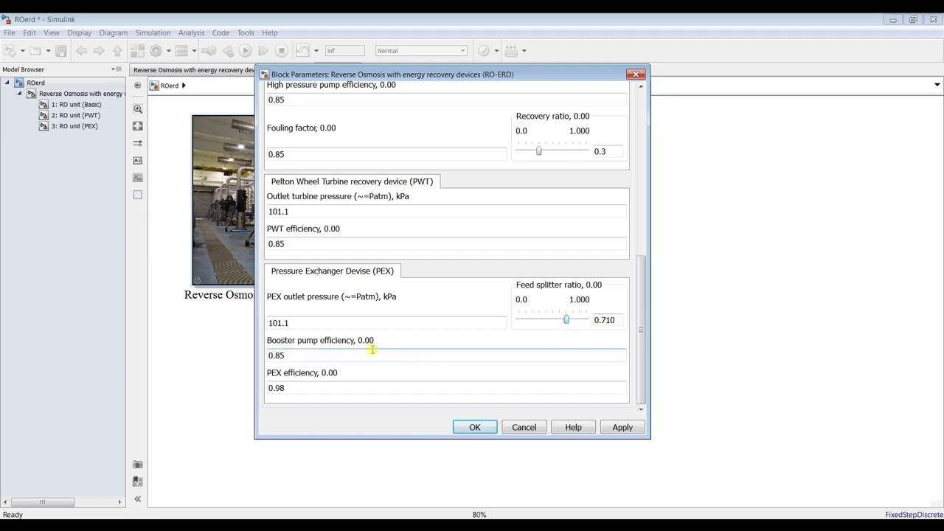
double_click(308, 325)
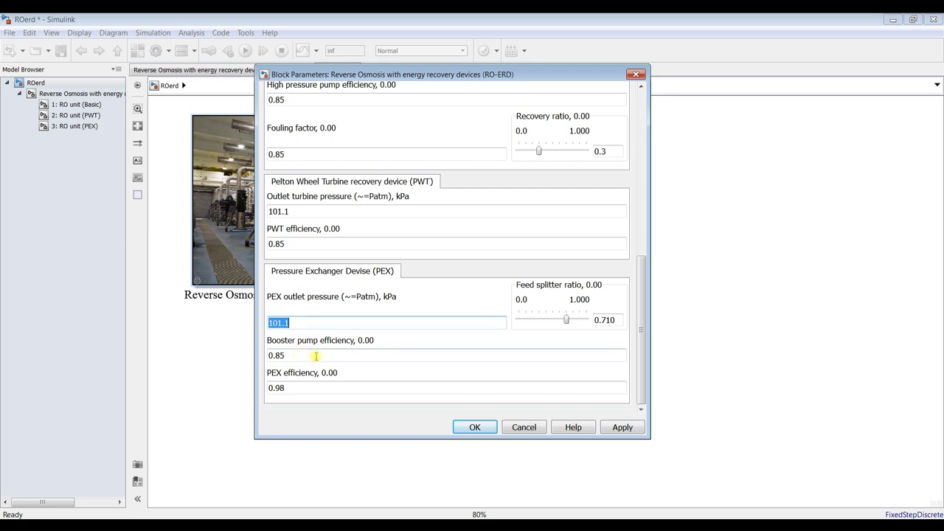
double_click(300, 356)
double_click(306, 387)
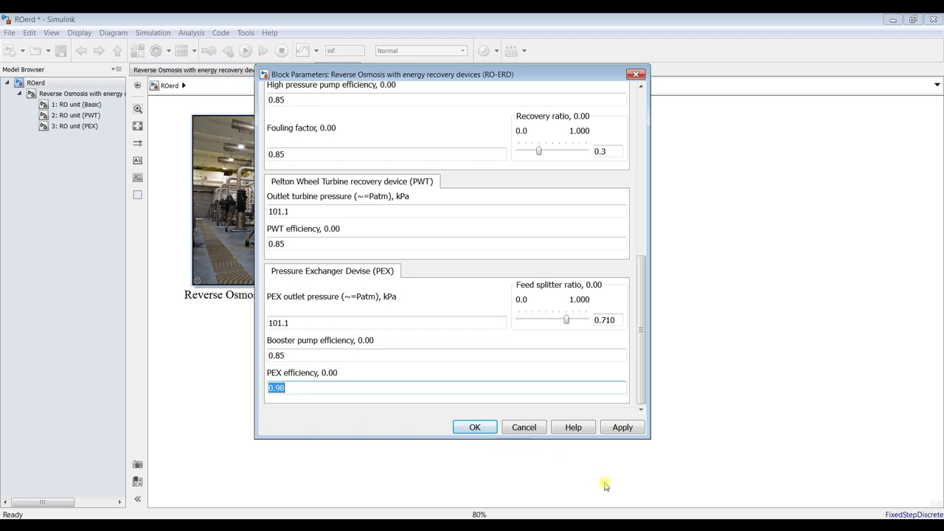
click(617, 428)
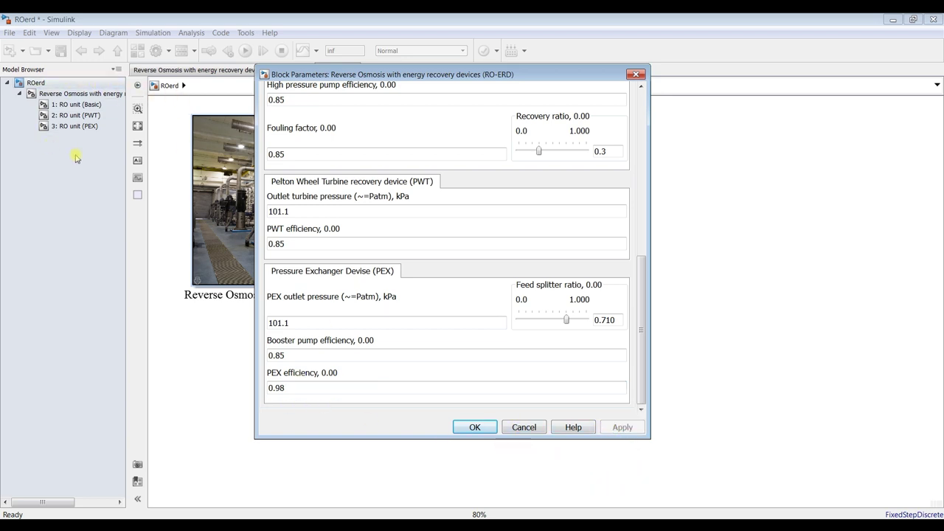
Open the RO unit (PEX) subsystem and examine the inputs and outputs of its RO module, mixer unit and booster pump unit
click(67, 126)
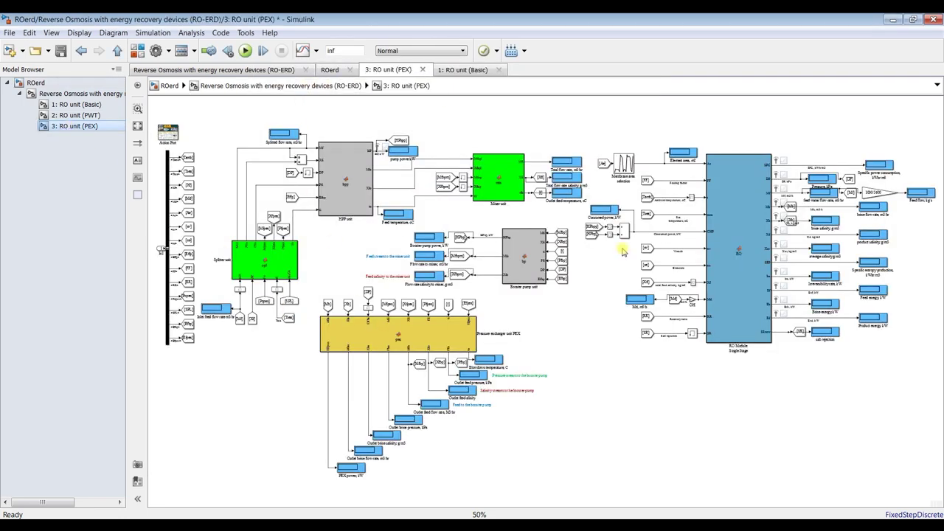
scroll(786, 199, up, 5)
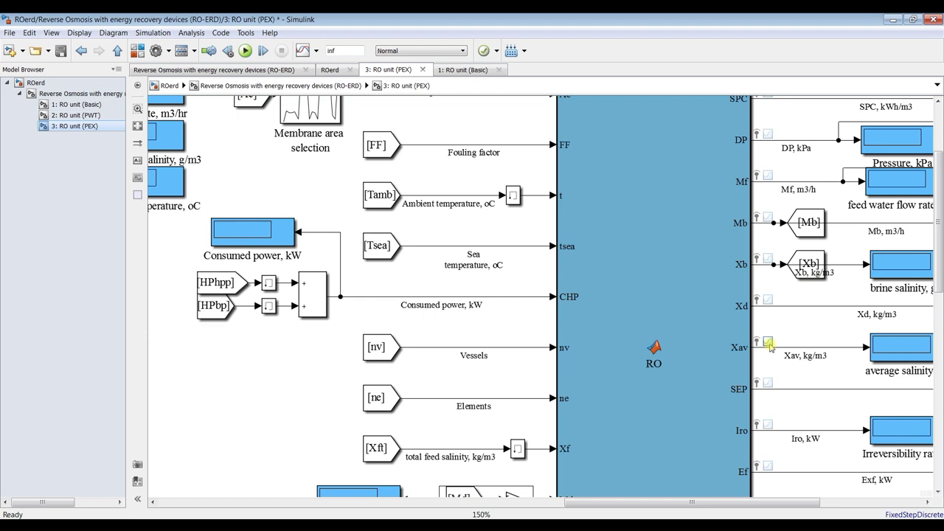
click(315, 53)
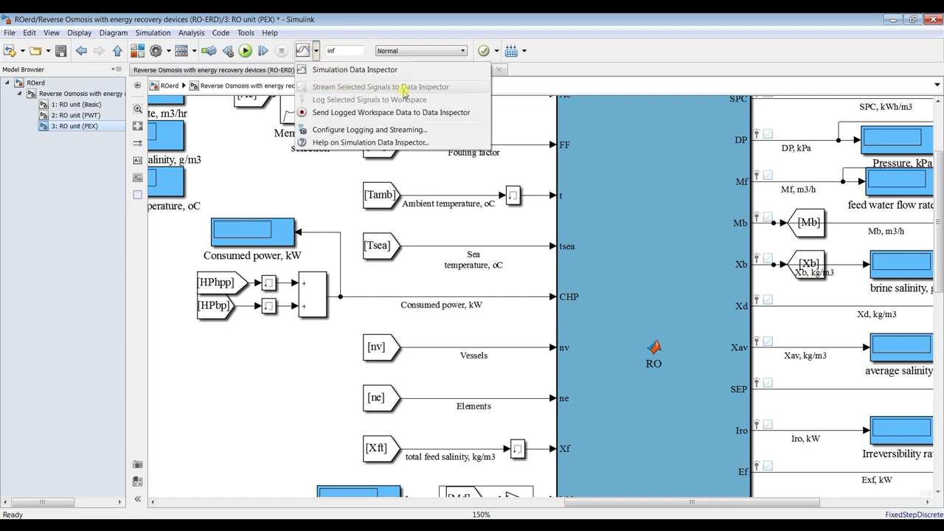
click(793, 115)
scroll(629, 185, down, 2)
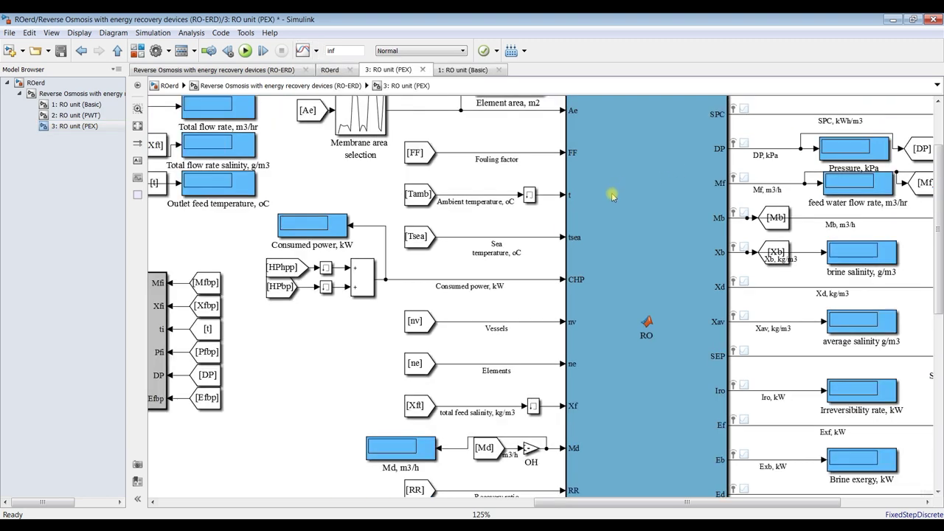
scroll(532, 278, down, 3)
drag(491, 502, 325, 509)
scroll(345, 322, up, 3)
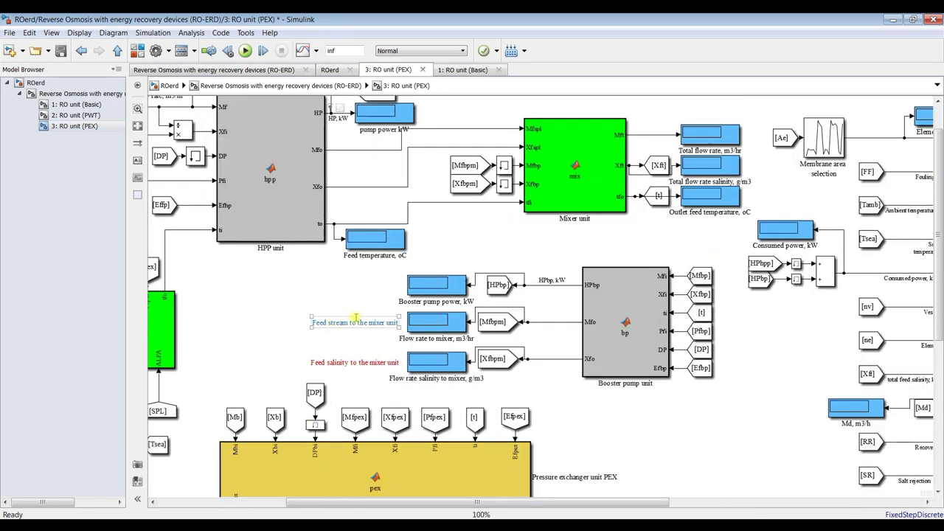
scroll(494, 268, up, 2)
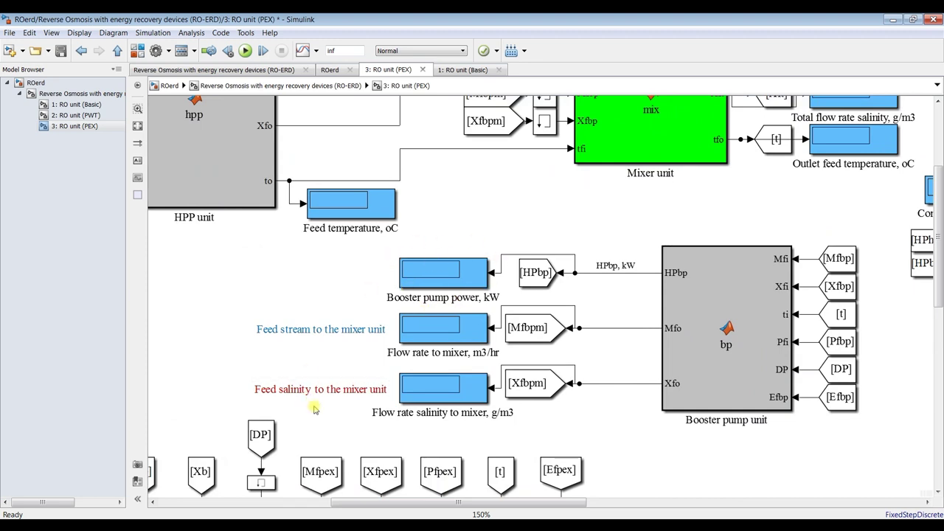
scroll(312, 407, down, 1)
Save the model and start the simulation, with the block parameters dialog moved clear of the booster pump displays
click(61, 51)
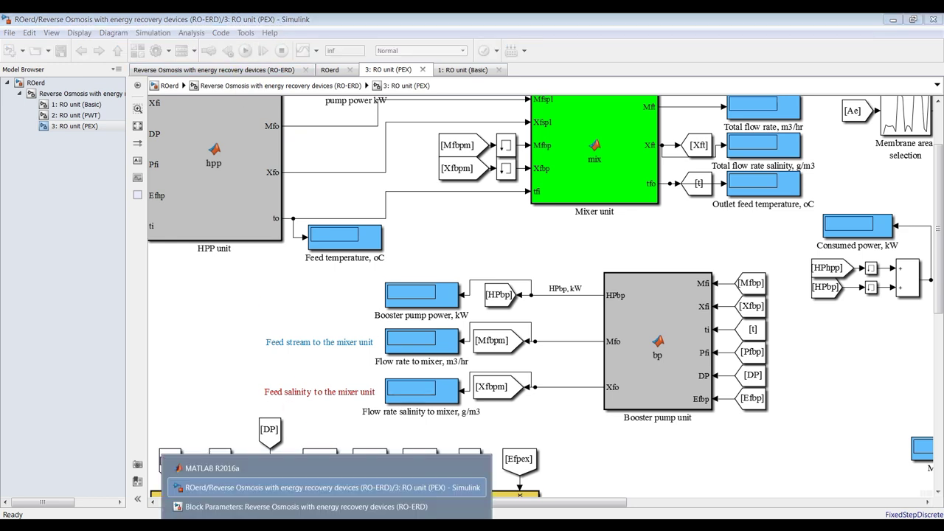
click(245, 50)
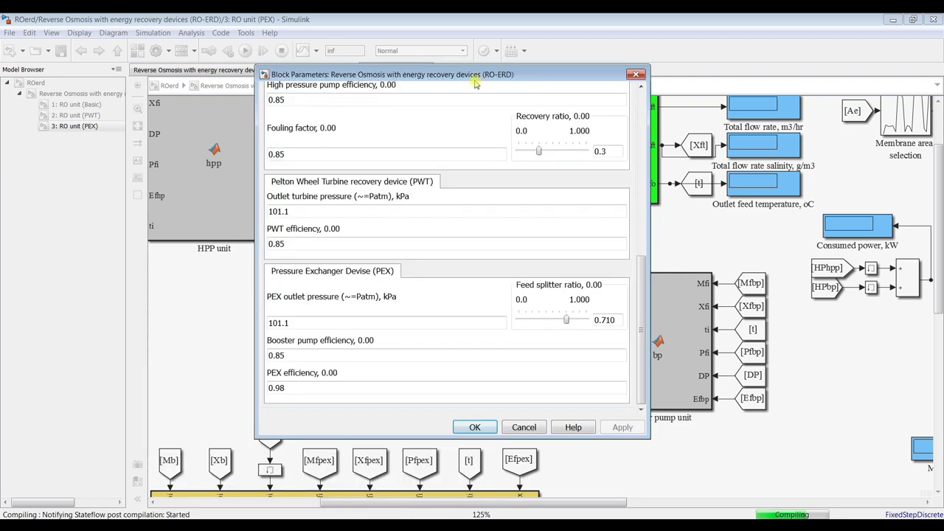
drag(481, 74, 269, 61)
drag(736, 62, 741, 67)
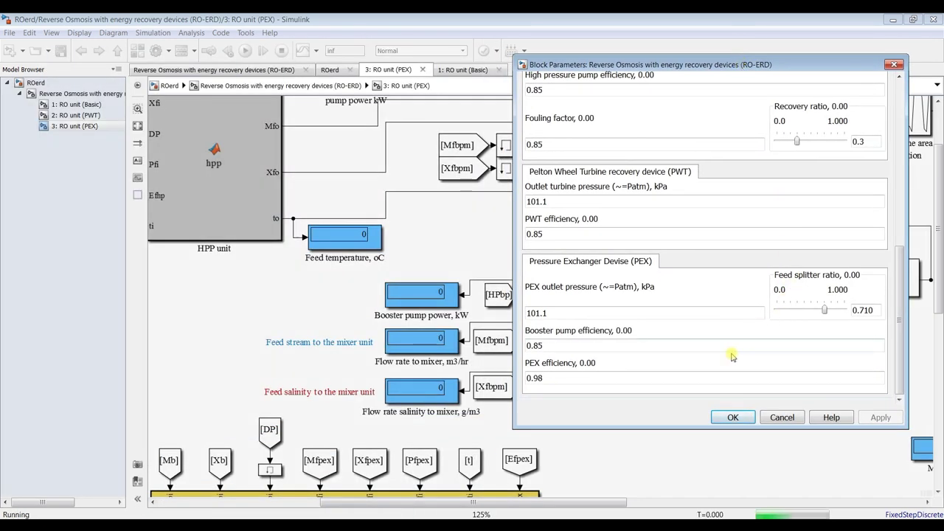
drag(765, 67, 528, 67)
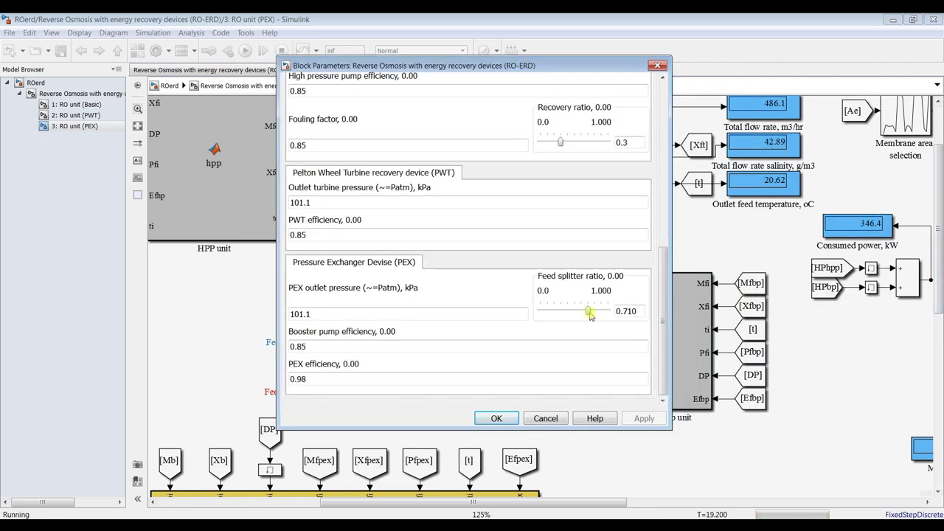
drag(525, 66, 726, 59)
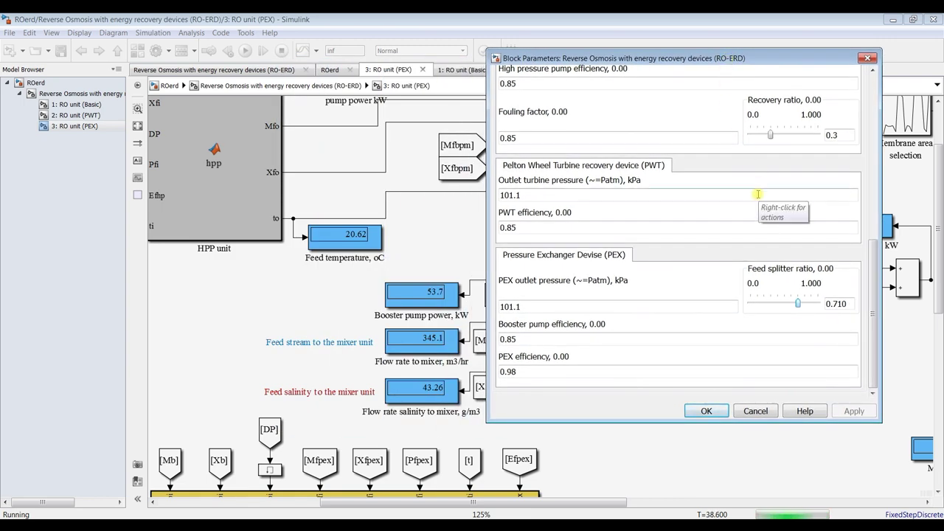
Lower the pressure exchanger's feed splitter ratio to 0.670 while the simulation runs
key(Left)
key(Left)
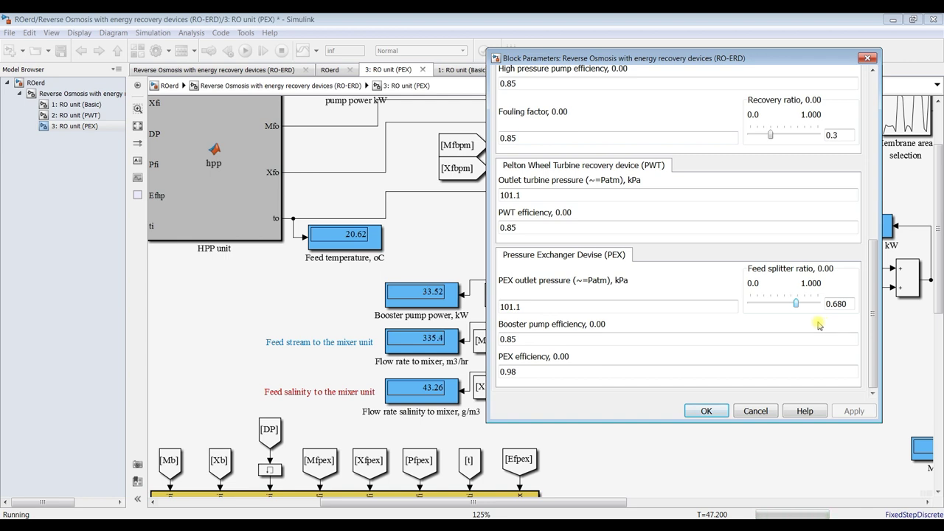
key(Left)
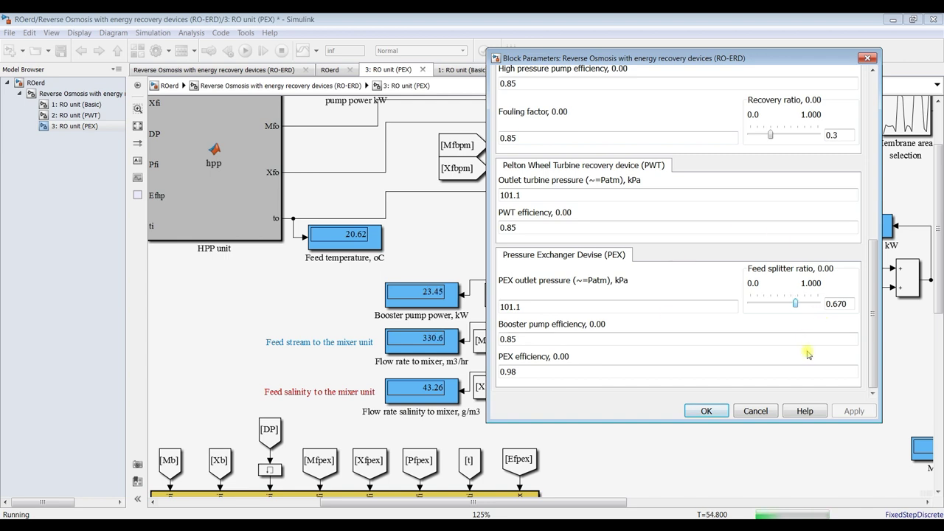
Raise the plant productivity to 8000 m3/d and the number of elements per vessel to 110
drag(871, 350, 871, 177)
scroll(679, 212, down, 3)
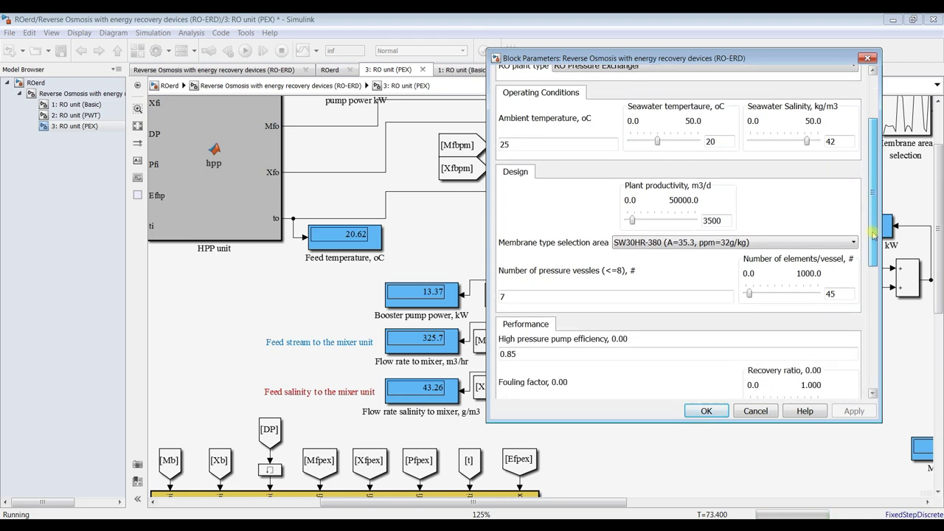
drag(633, 211, 634, 211)
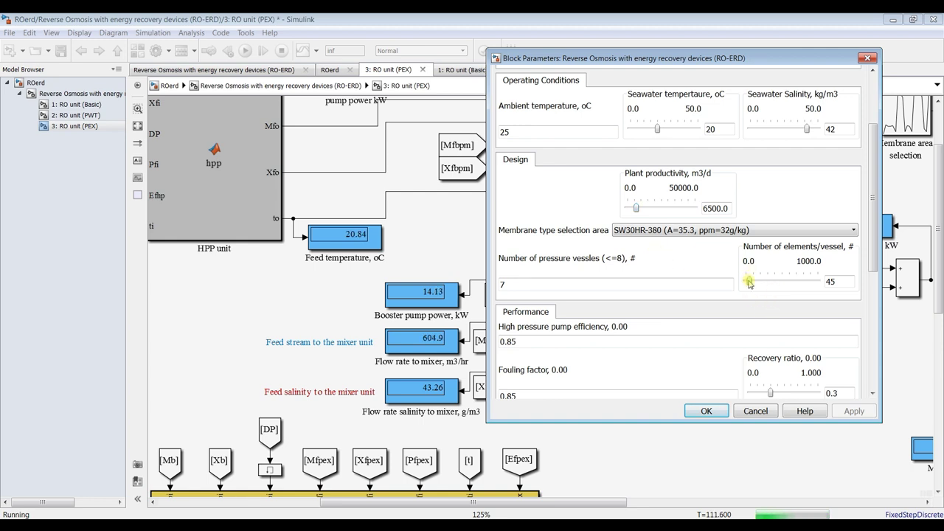
drag(749, 283, 750, 281)
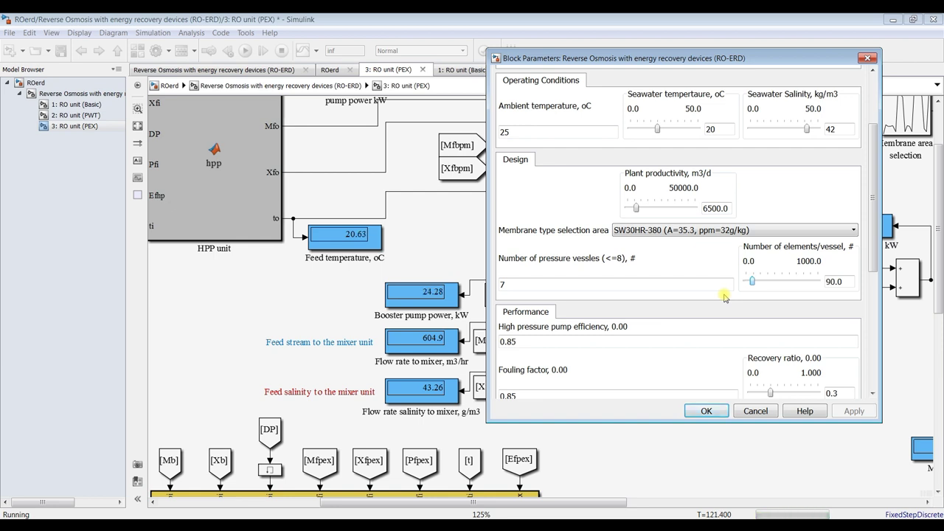
key(Right)
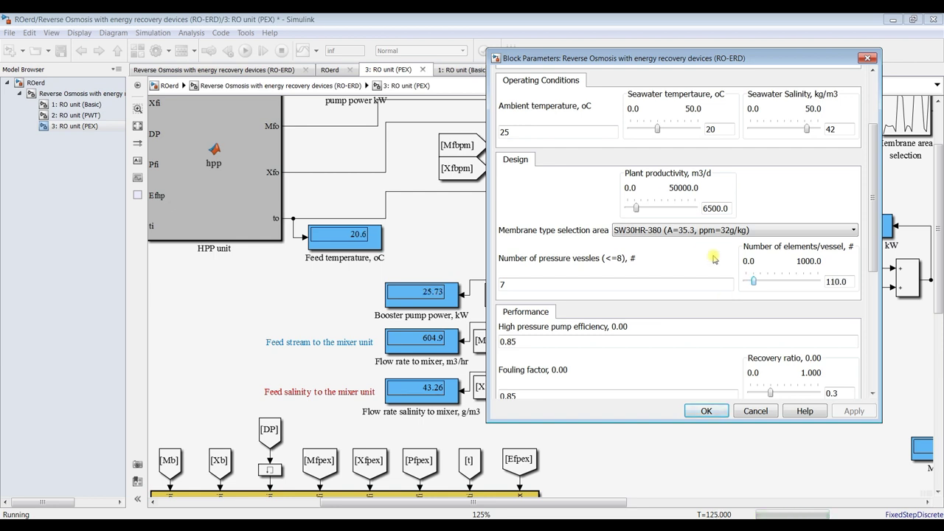
key(Right)
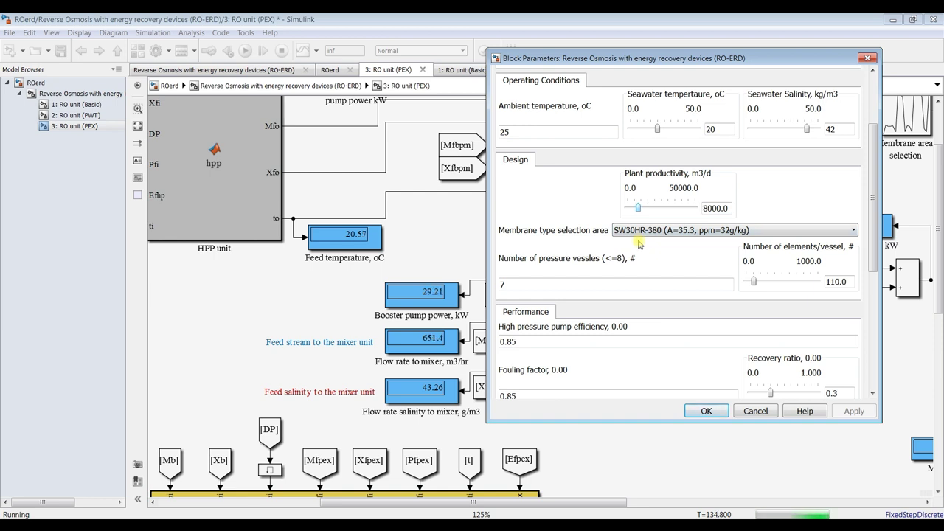
Increase the number of elements per vessel to 150
click(753, 281)
key(Right)
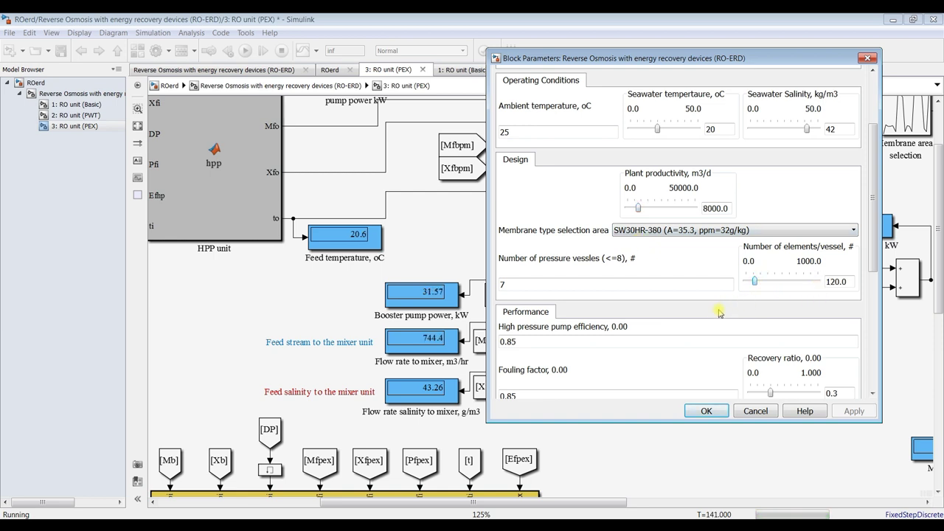
key(Right)
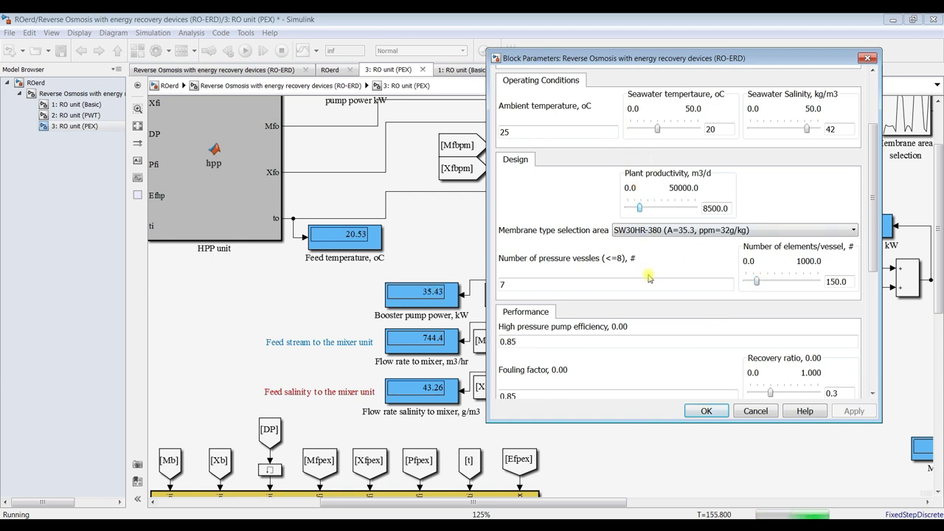
Raise the plant productivity to 12500 m3/d
key(Right)
key(Right)
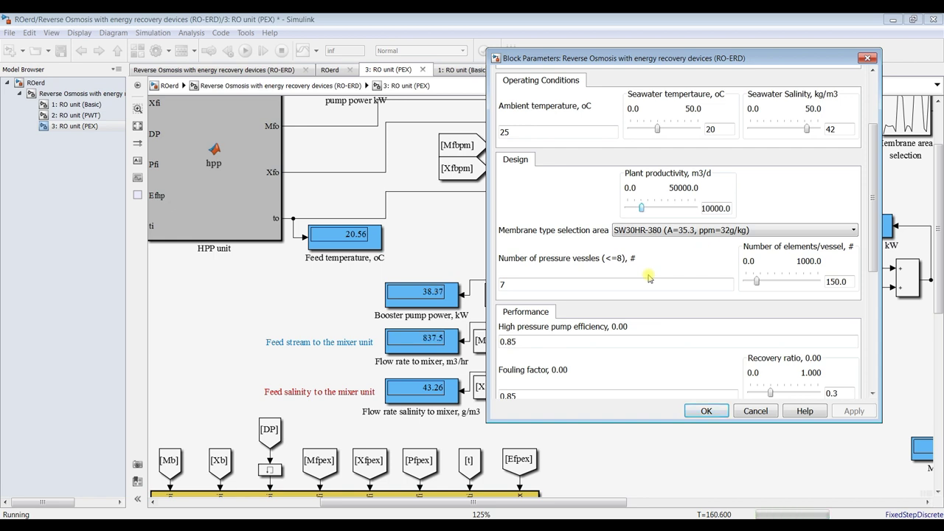
key(Right)
key(Right)
key(Right)
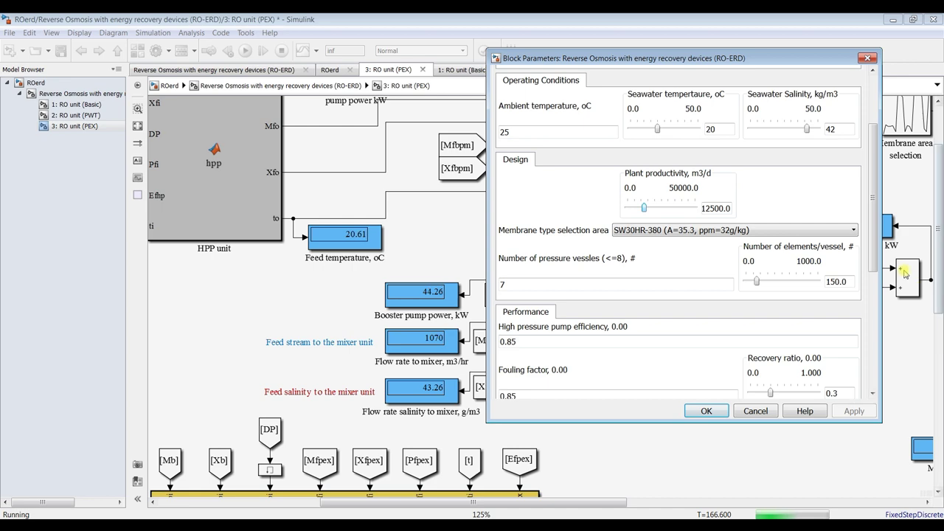
Set the recovery ratio to 0.290 and the pressure exchanger's feed splitter ratio to 0.770
drag(874, 259, 874, 332)
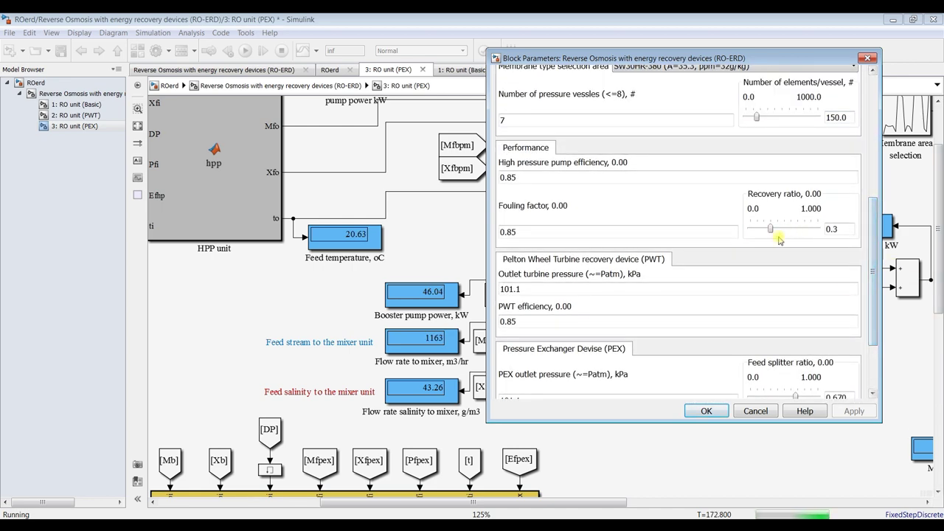
drag(771, 230, 769, 231)
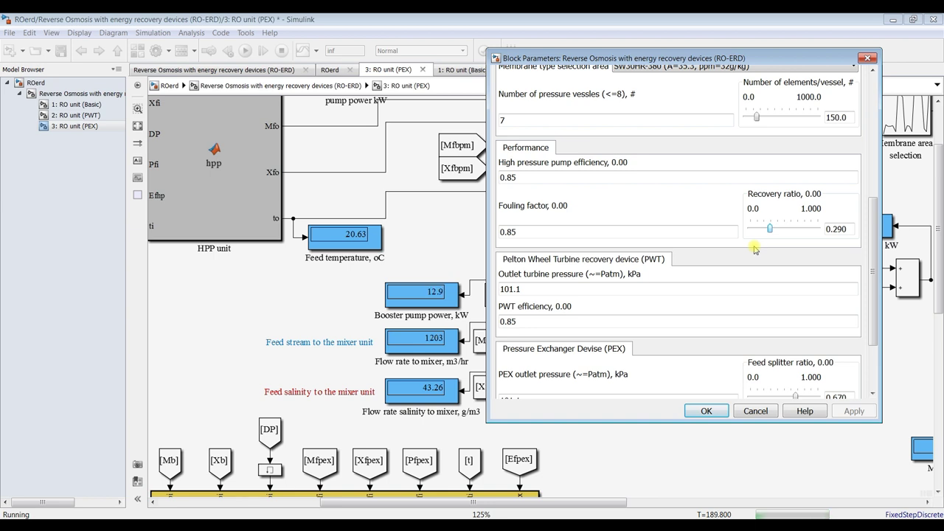
scroll(767, 280, down, 3)
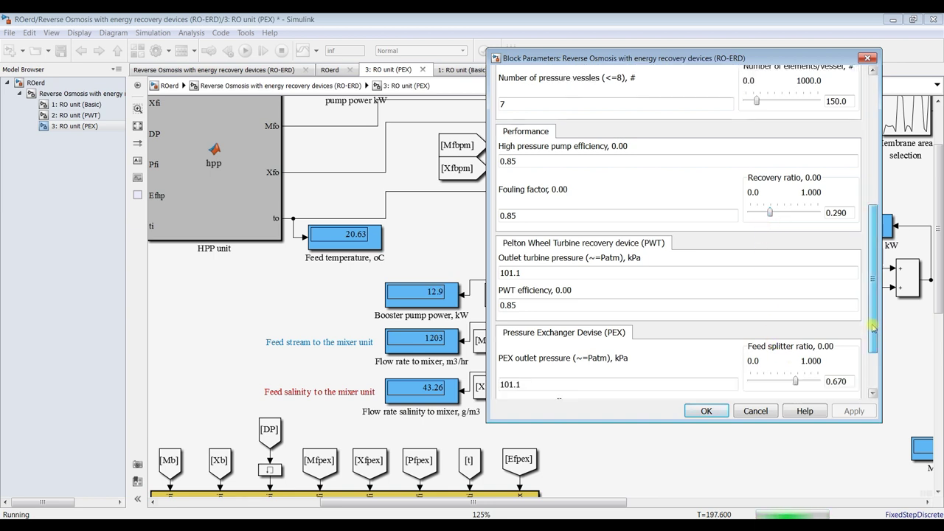
drag(795, 308, 796, 309)
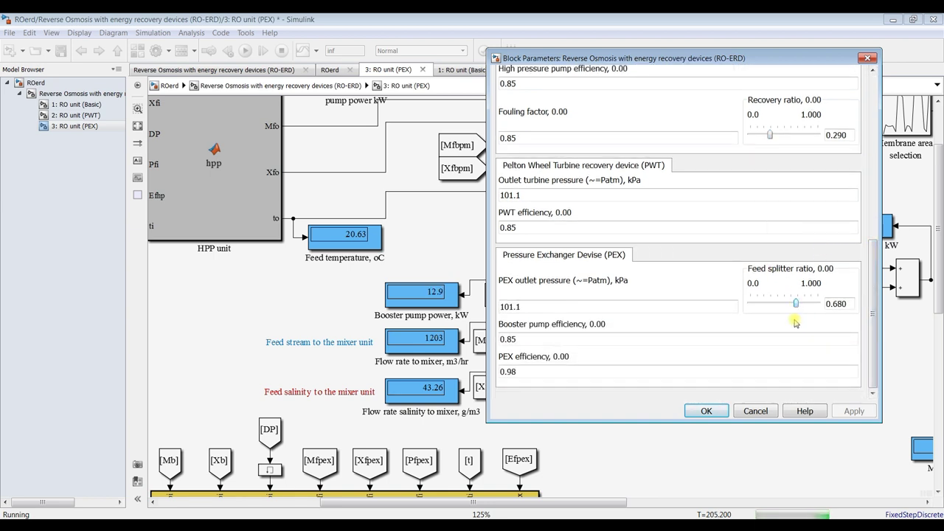
key(Right)
key(Right)
key(Right)
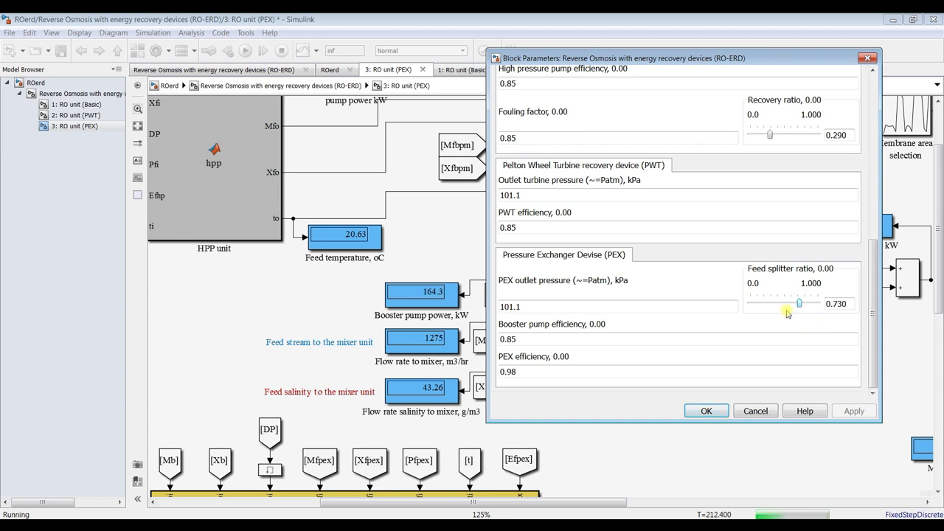
key(Right)
key(Right)
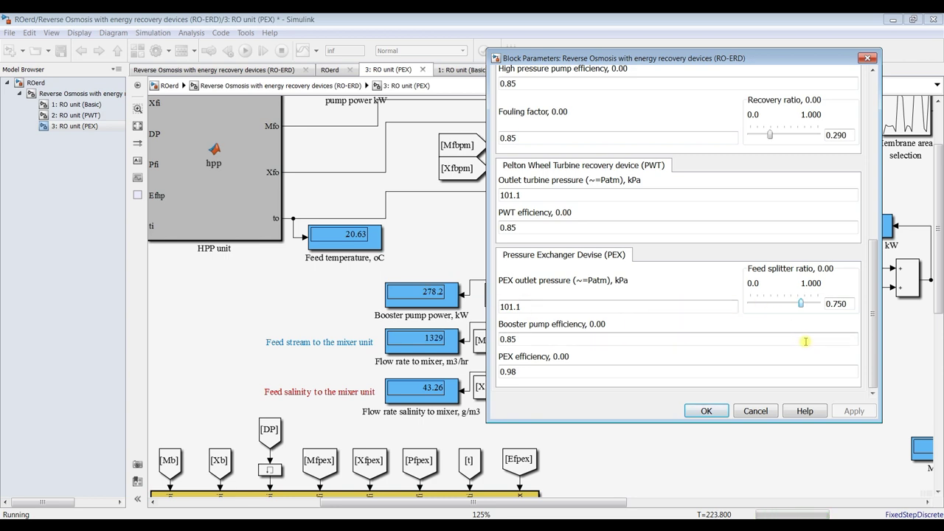
key(Right)
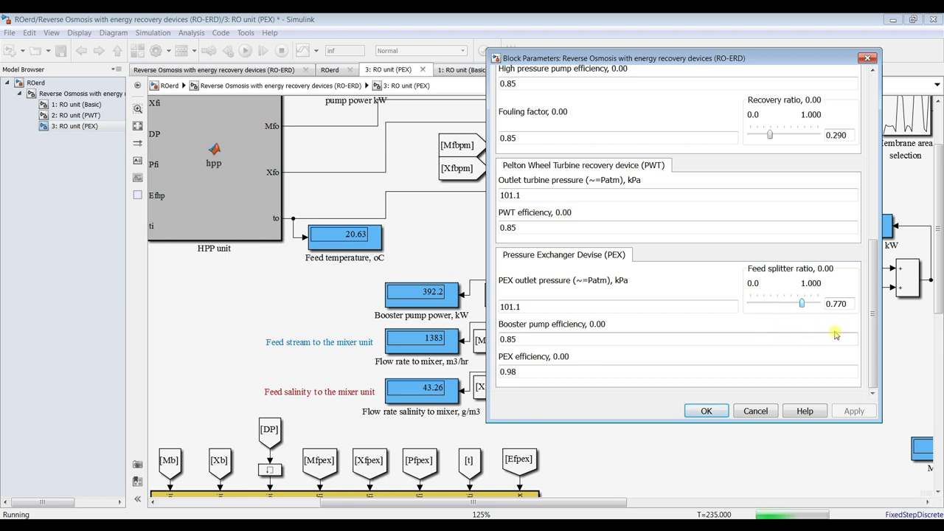
Raise the plant productivity to 20000 m3/d while the simulation runs
drag(868, 354, 871, 233)
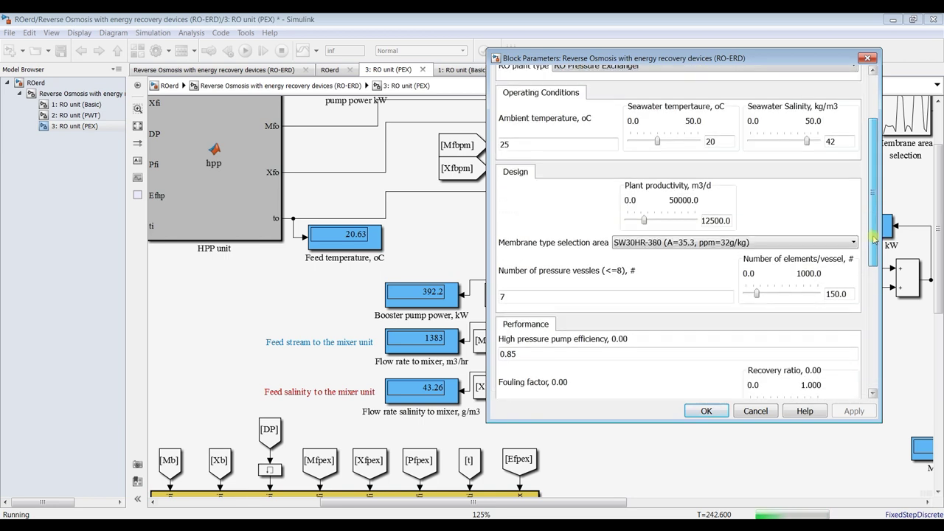
click(646, 220)
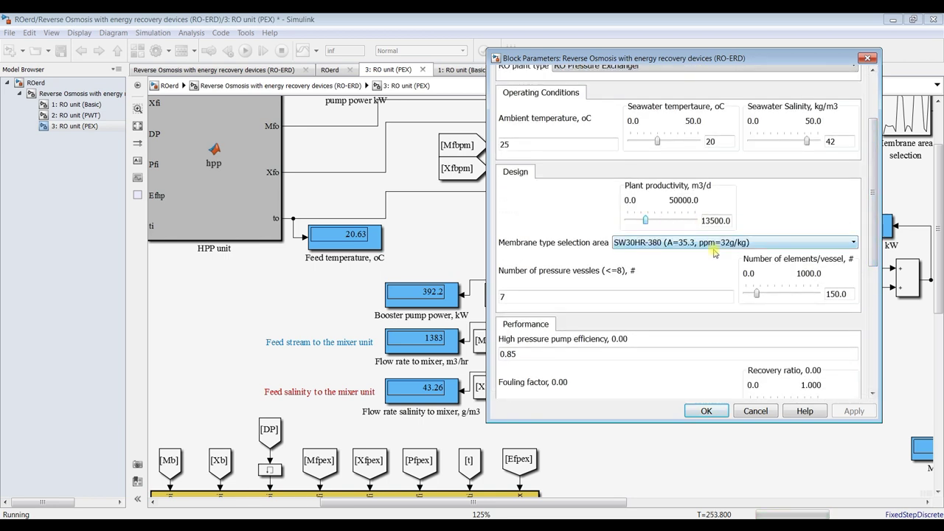
key(Right)
key(Right)
key(Right)
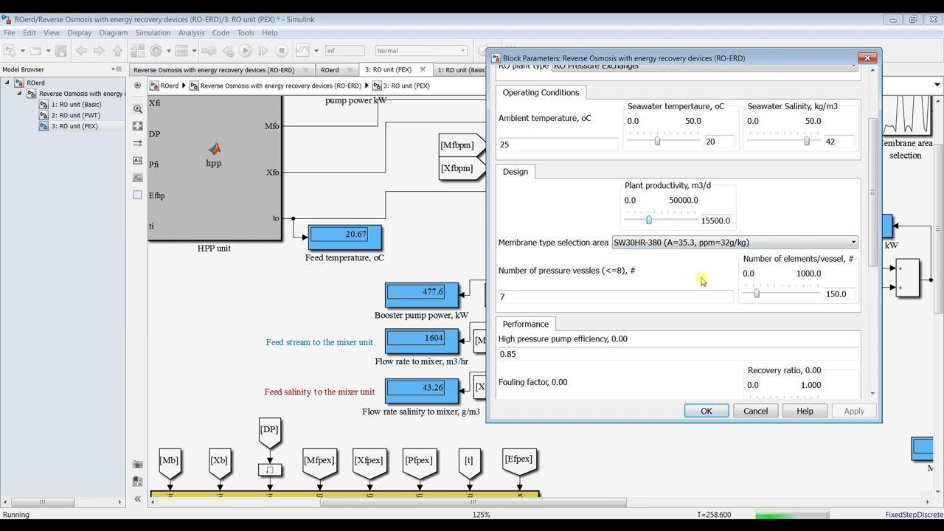
key(Right)
key(Right)
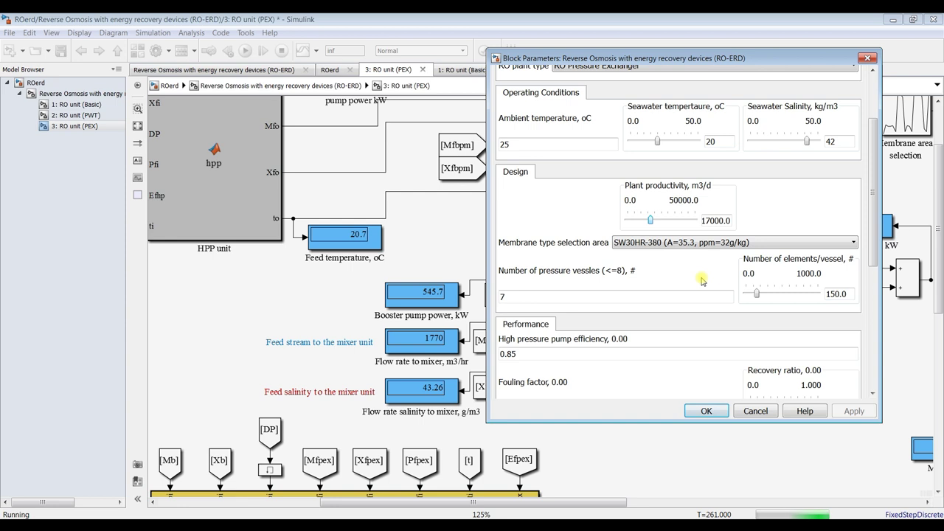
key(Right)
key(Right)
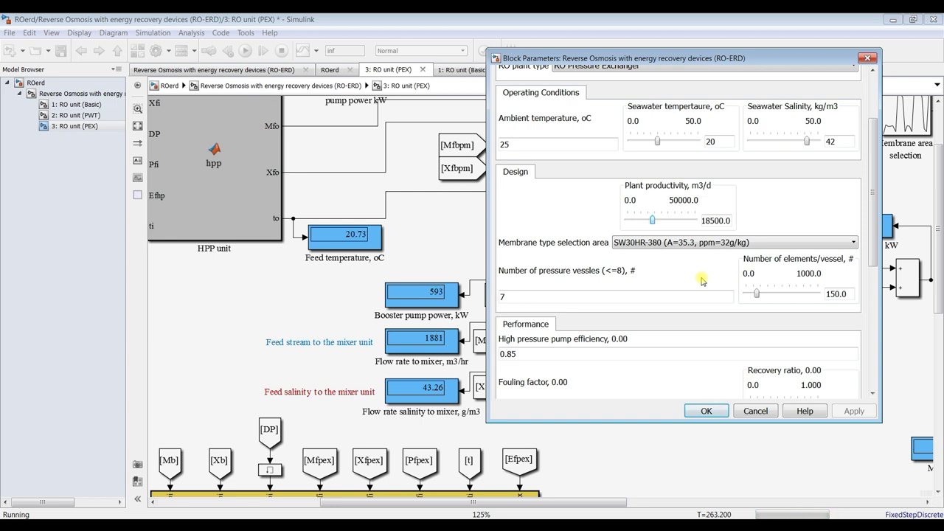
key(Right)
key(Right)
key(Right)
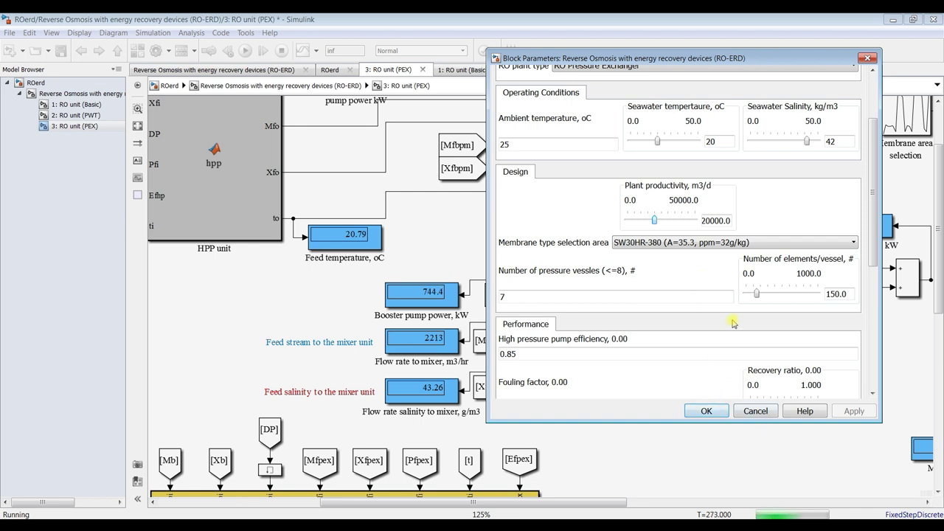
Accept the reverse osmosis block parameters and stop the simulation
click(708, 411)
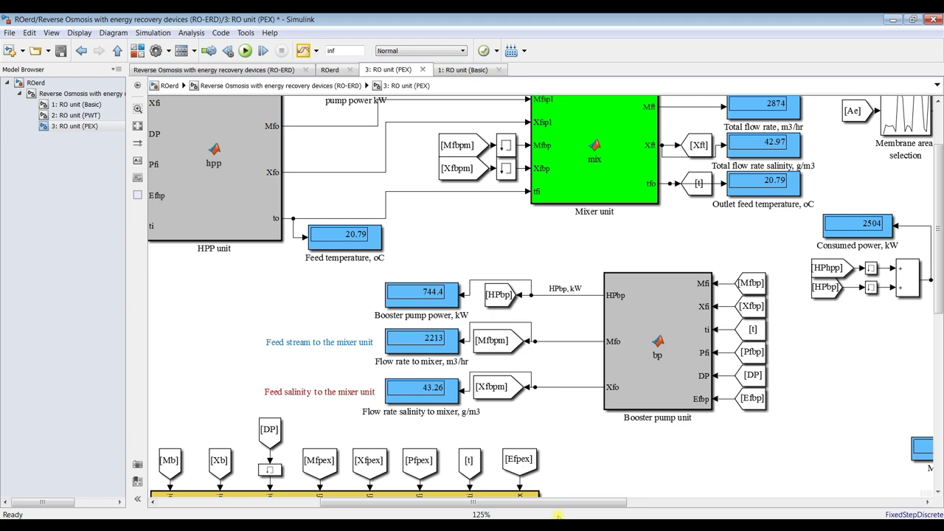
Examine the RO block's output displays, including specific power consumption, pressure, flow rates and brine salinity
drag(551, 503, 823, 500)
scroll(722, 140, up, 1)
scroll(725, 142, up, 1)
scroll(675, 149, down, 2)
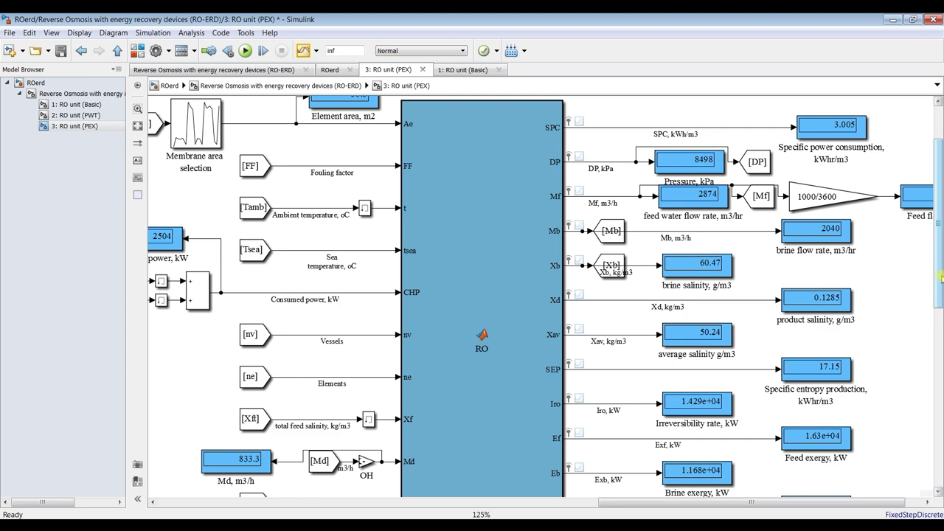
scroll(941, 277, up, 2)
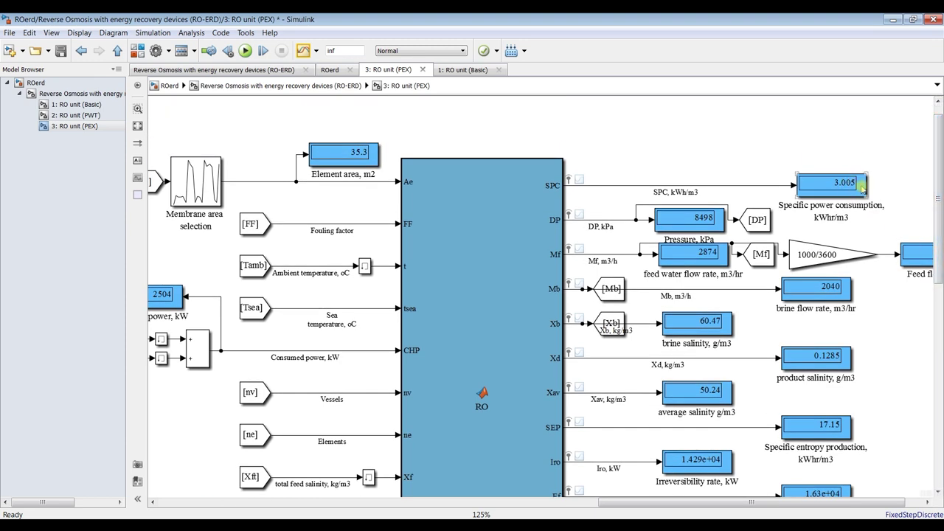
scroll(942, 223, down, 2)
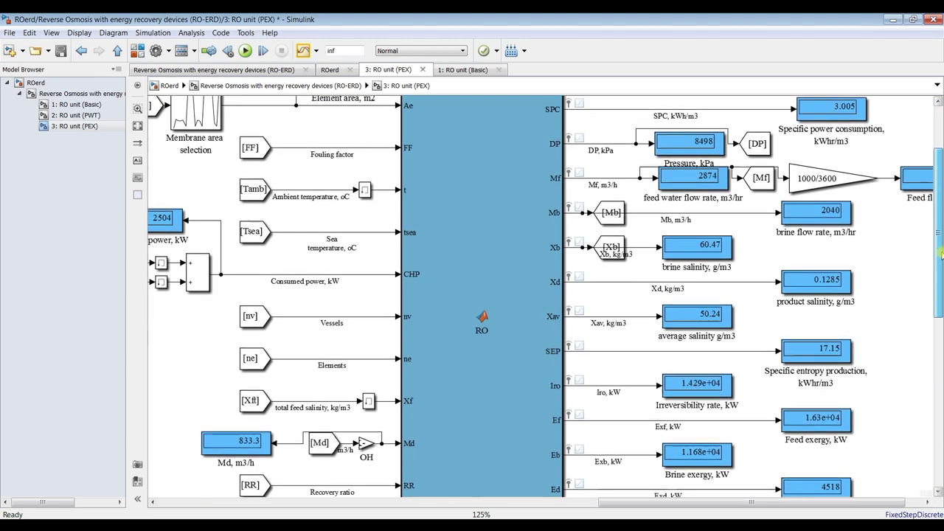
drag(899, 502, 915, 504)
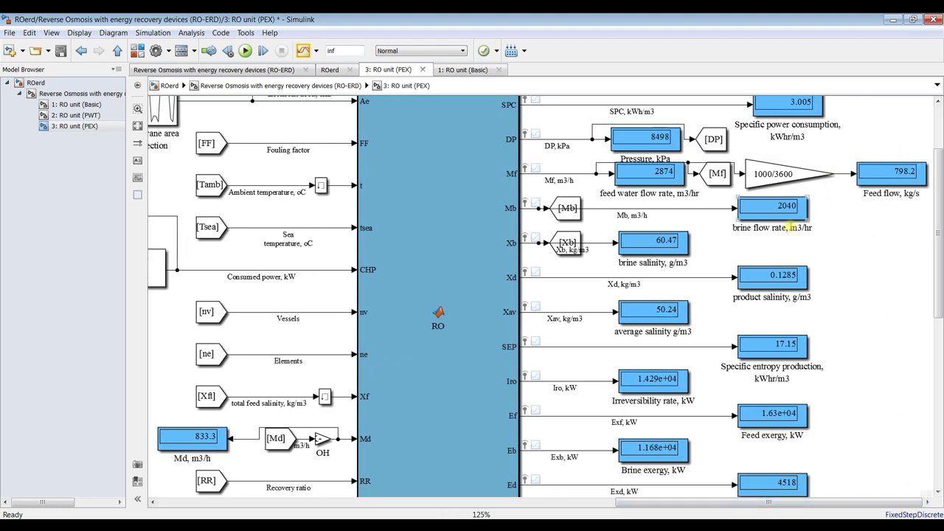
scroll(629, 269, up, 2)
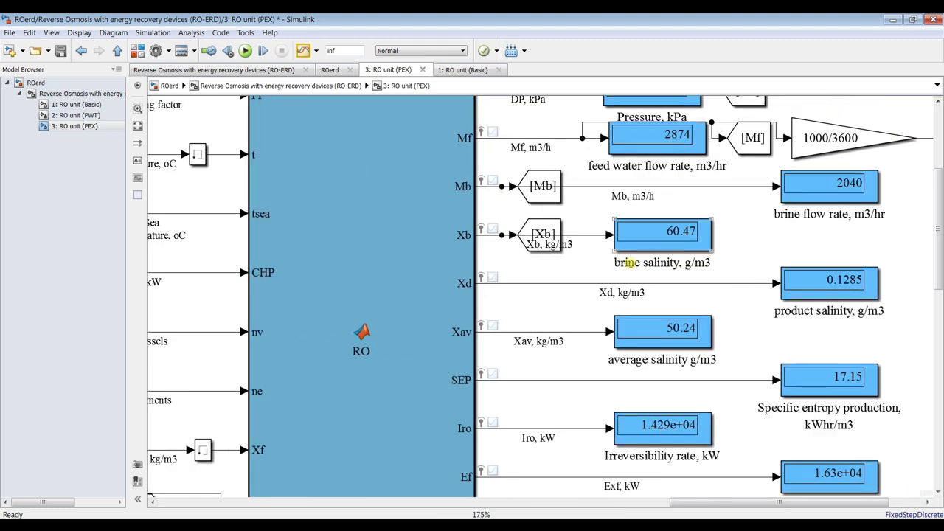
Examine the pressure exchanger unit's outlet feed and brine displays, its power, and the high pressure pump and mixer readings
drag(939, 283, 584, 504)
scroll(787, 264, down, 1)
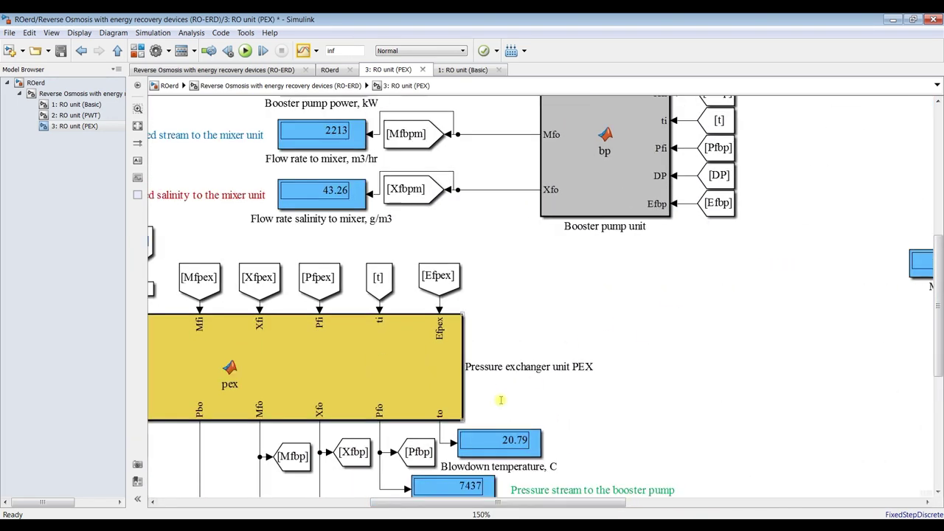
drag(933, 236, 933, 329)
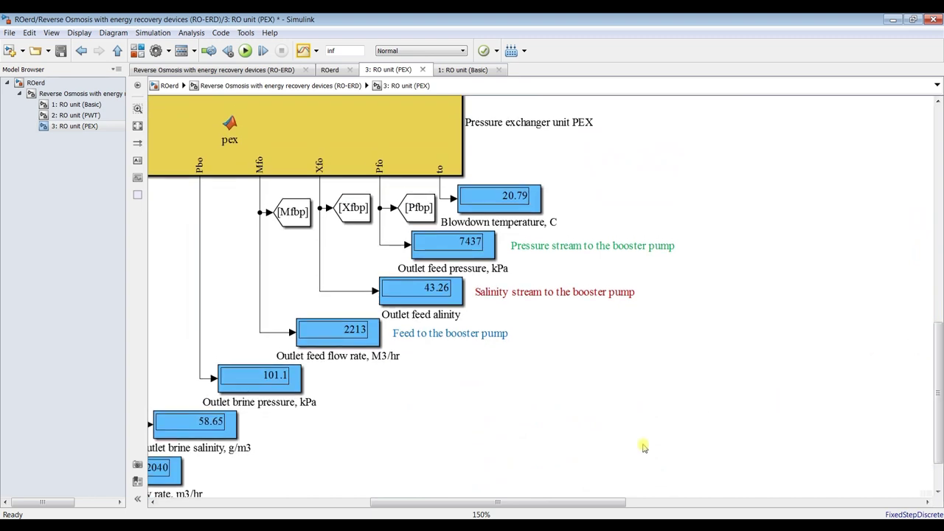
drag(601, 505, 524, 505)
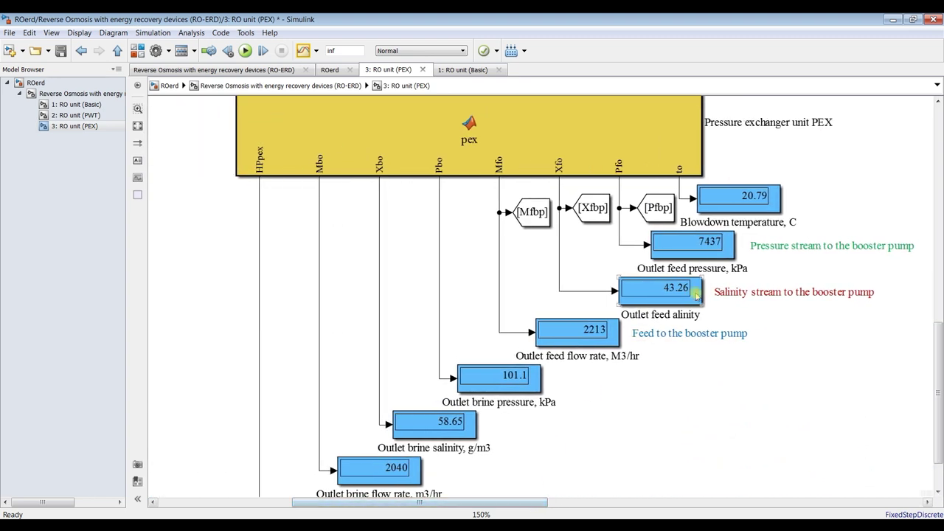
click(674, 254)
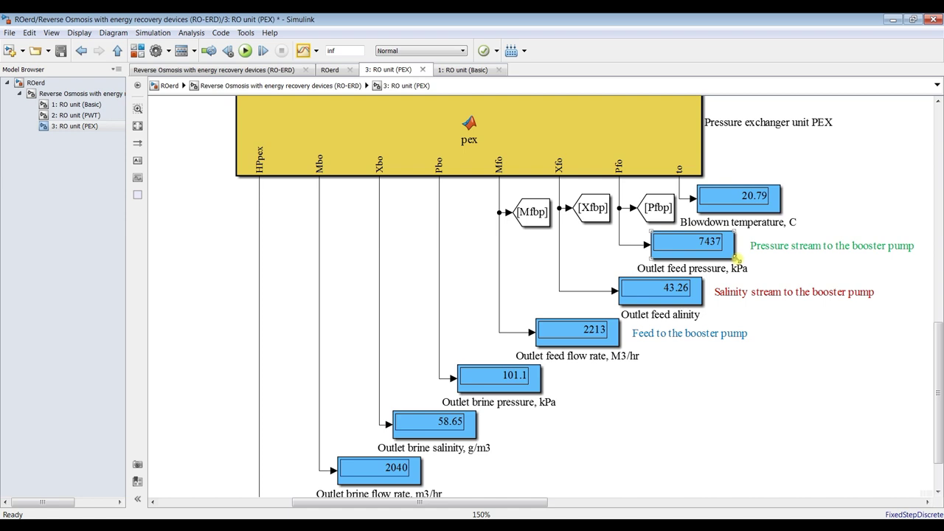
click(652, 336)
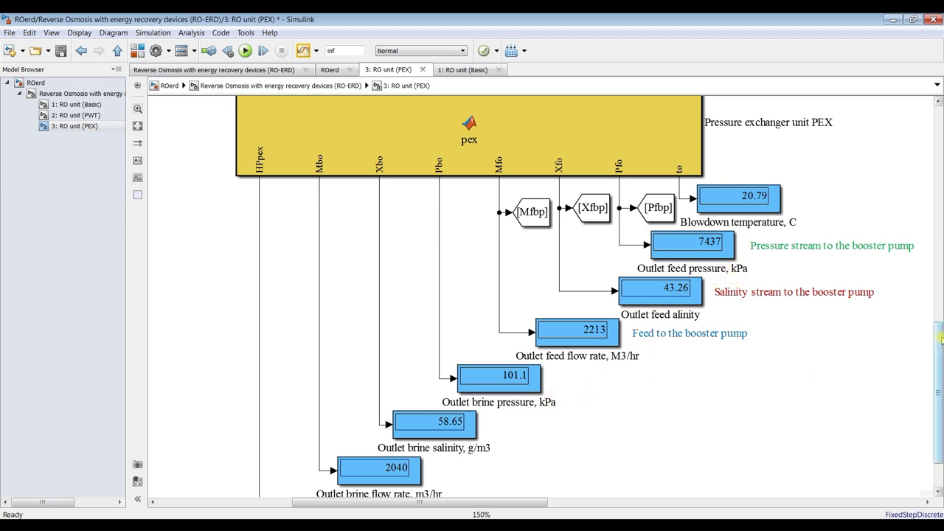
drag(939, 353, 940, 374)
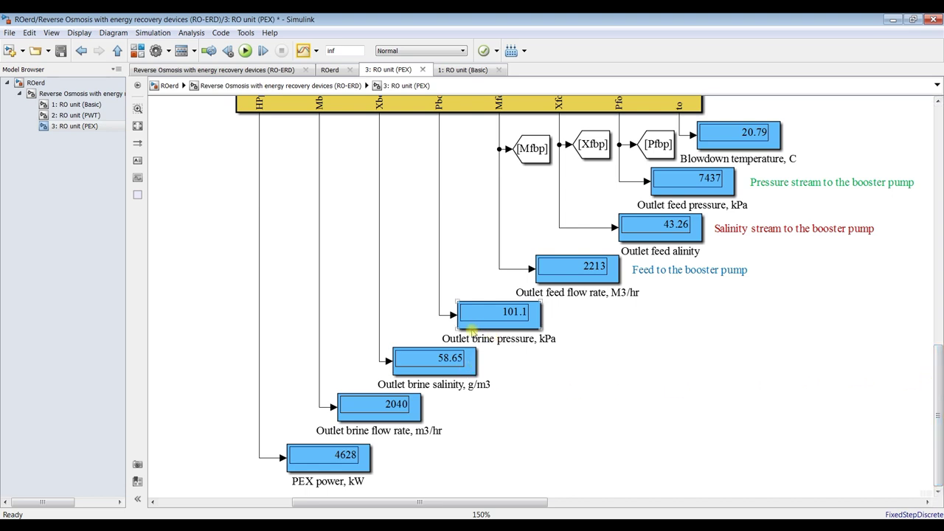
scroll(497, 322, down, 2)
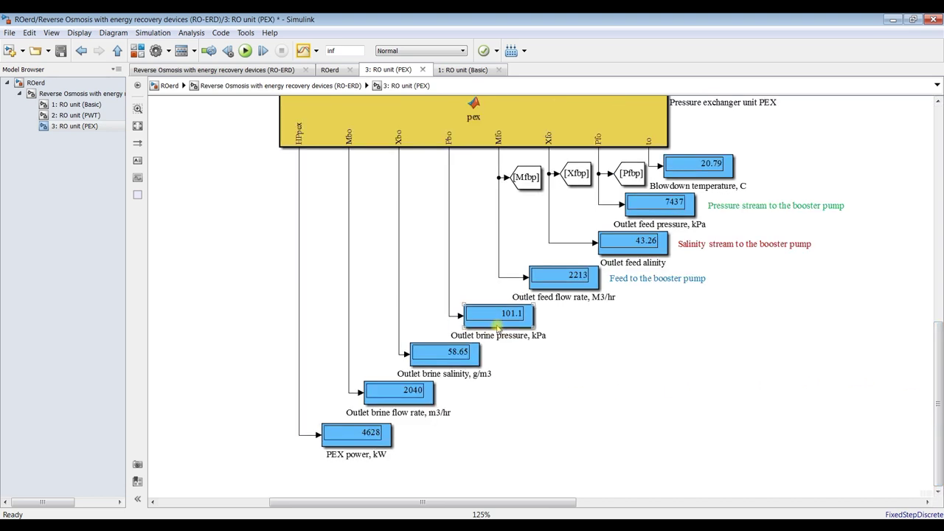
scroll(496, 322, up, 1)
drag(939, 369, 941, 155)
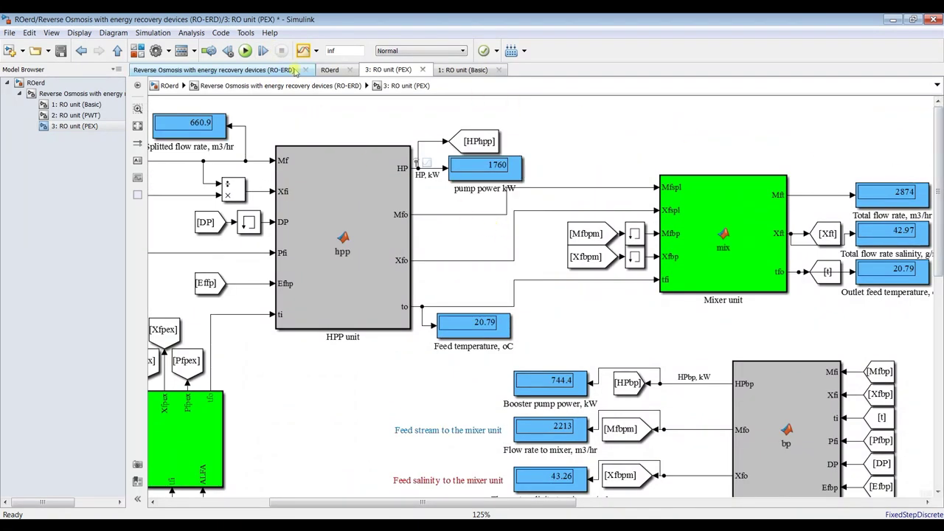
Save the model and open the Simulation Data Inspector maximized with an enlarged signal list
click(62, 52)
click(303, 51)
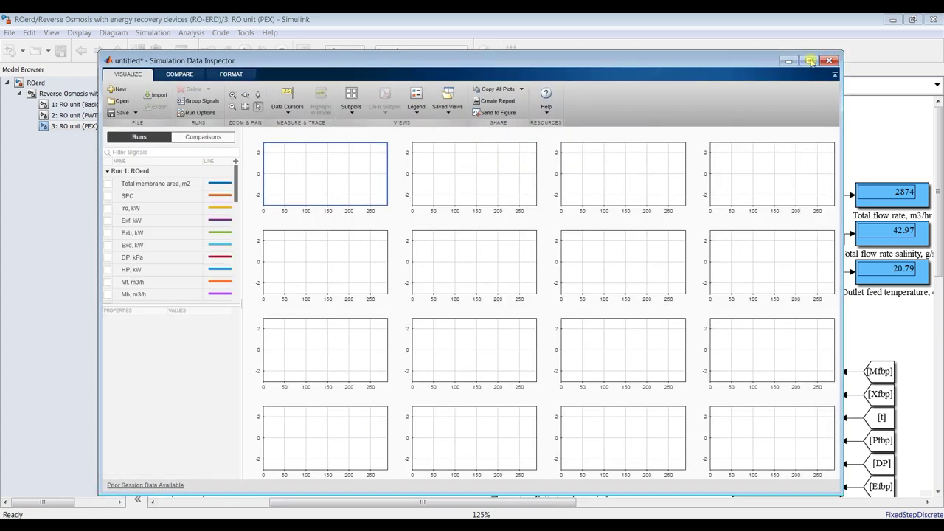
click(810, 60)
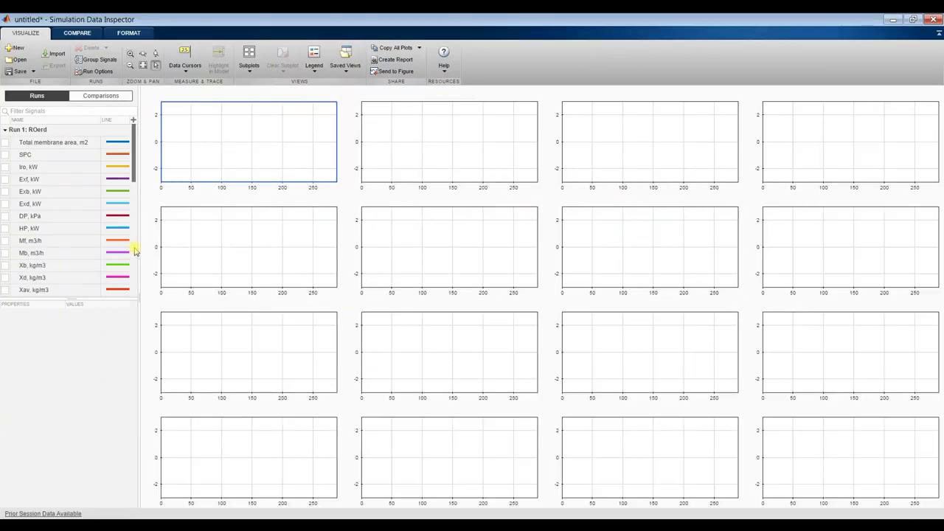
drag(69, 298, 65, 503)
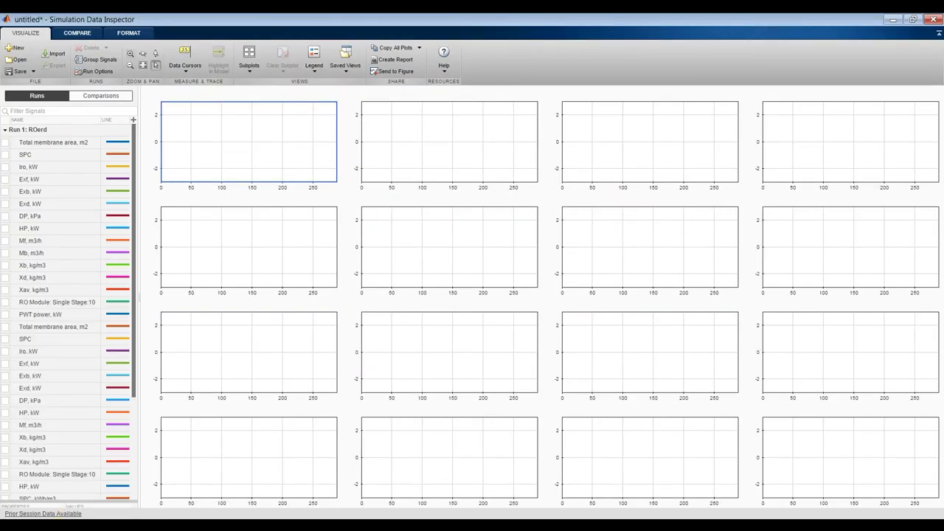
Plot HP, kW in the first subplot and SPC, kWh/m3 in the second, using the last group of signals in Run 1
scroll(70, 224, down, 1)
scroll(65, 236, down, 3)
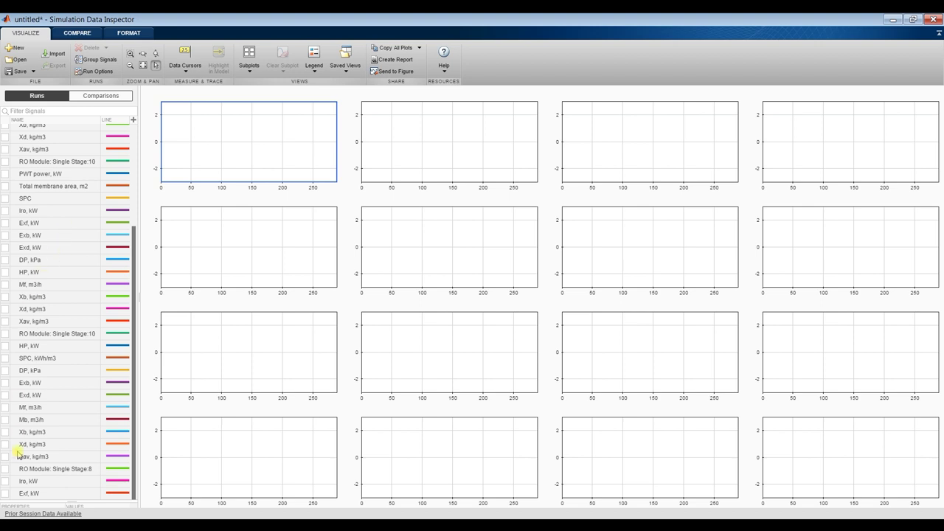
click(5, 346)
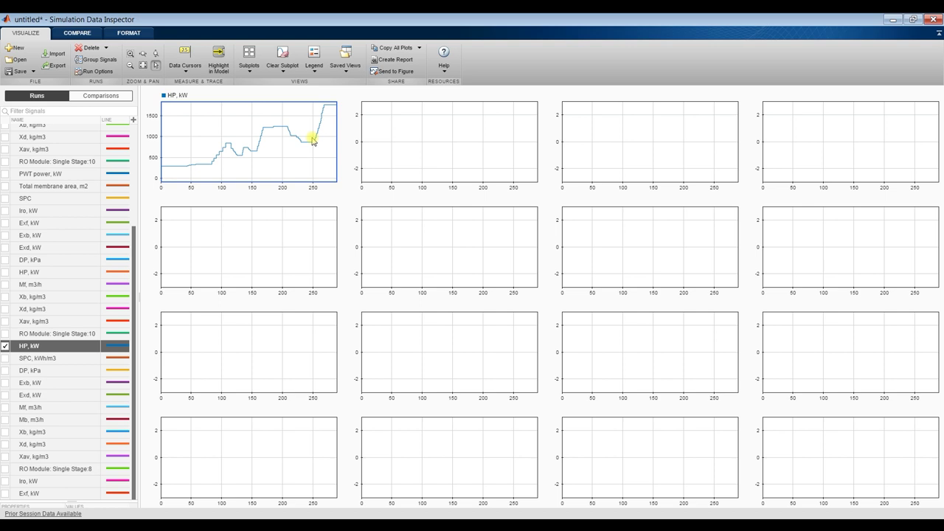
click(409, 140)
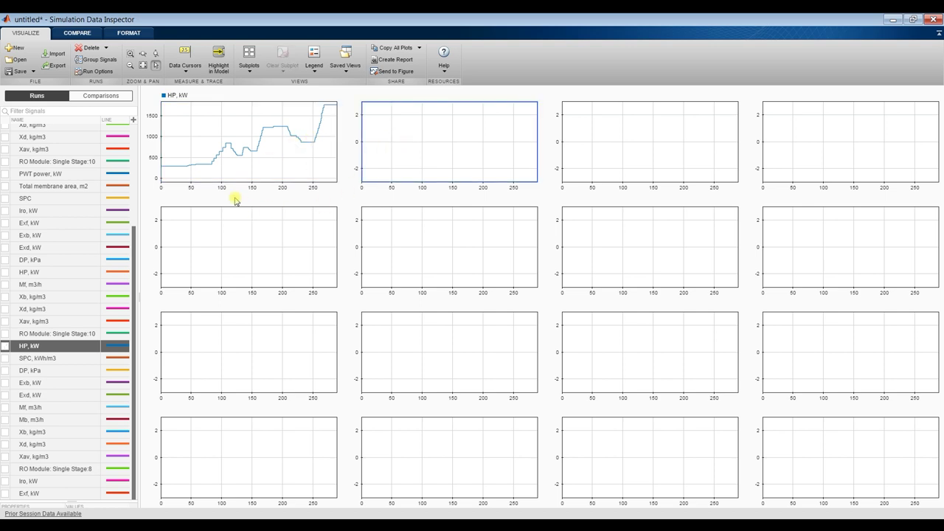
click(5, 359)
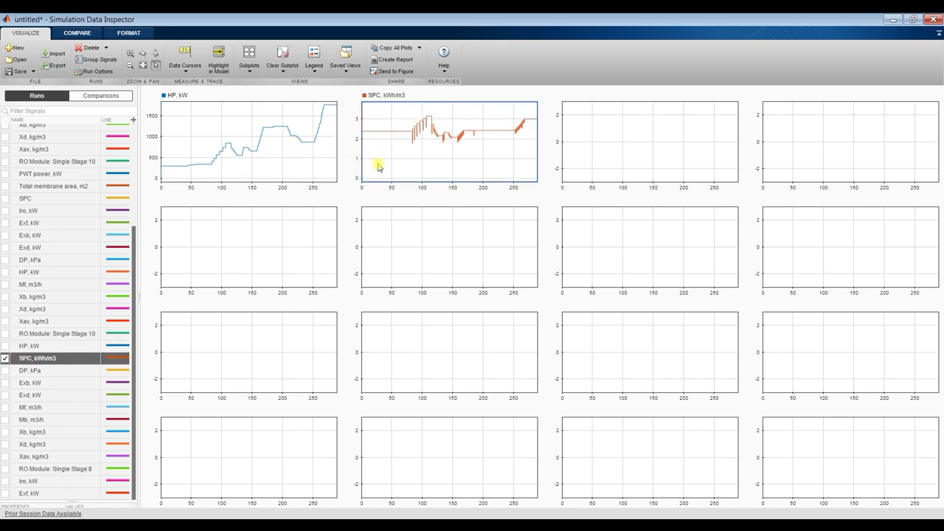
Plot DP, kPa in the third subplot of the first row and set its y-axis minimum to 5000
click(633, 127)
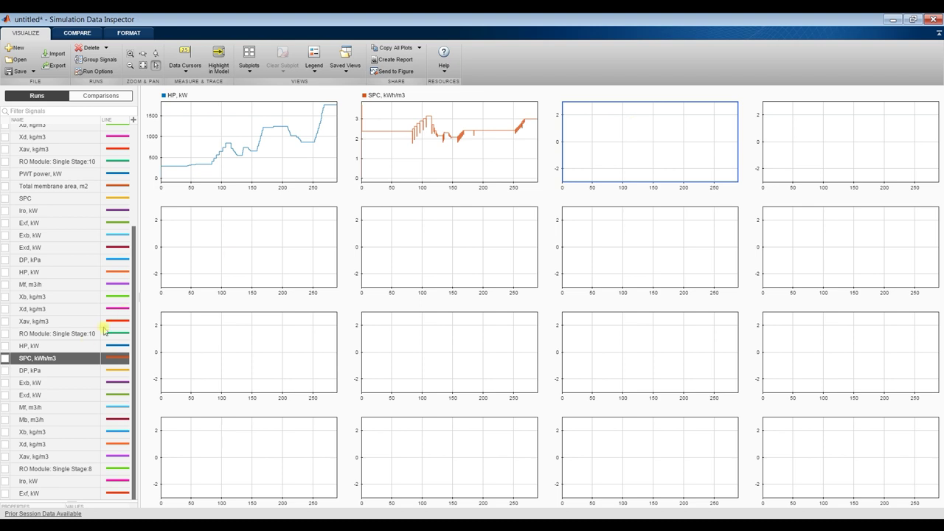
click(5, 371)
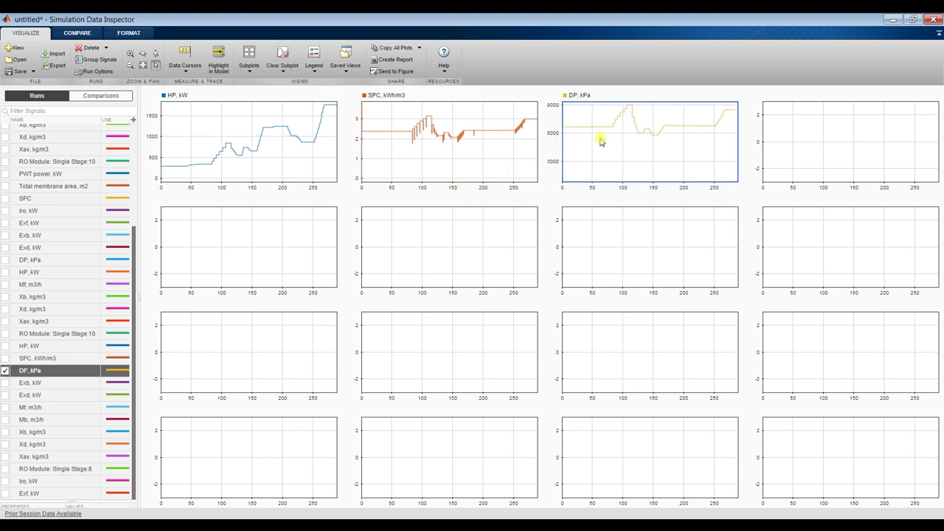
click(120, 33)
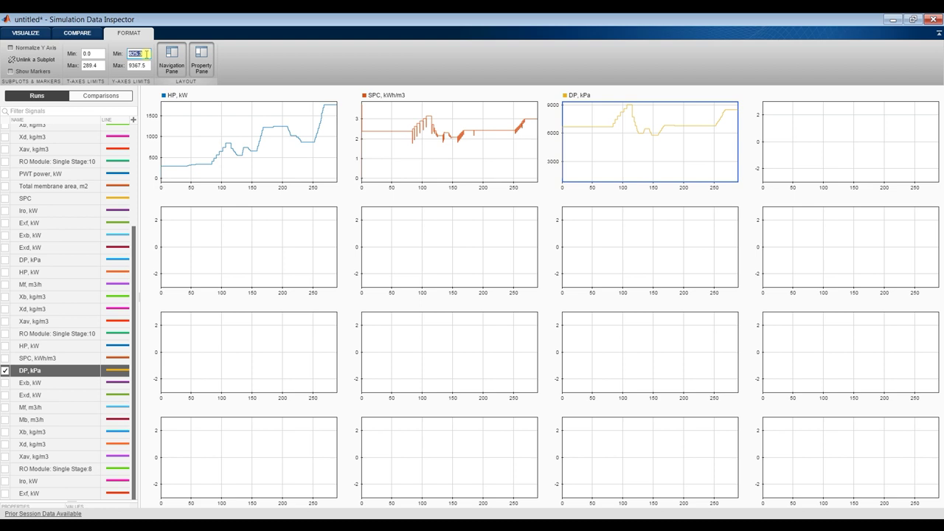
key(Tab)
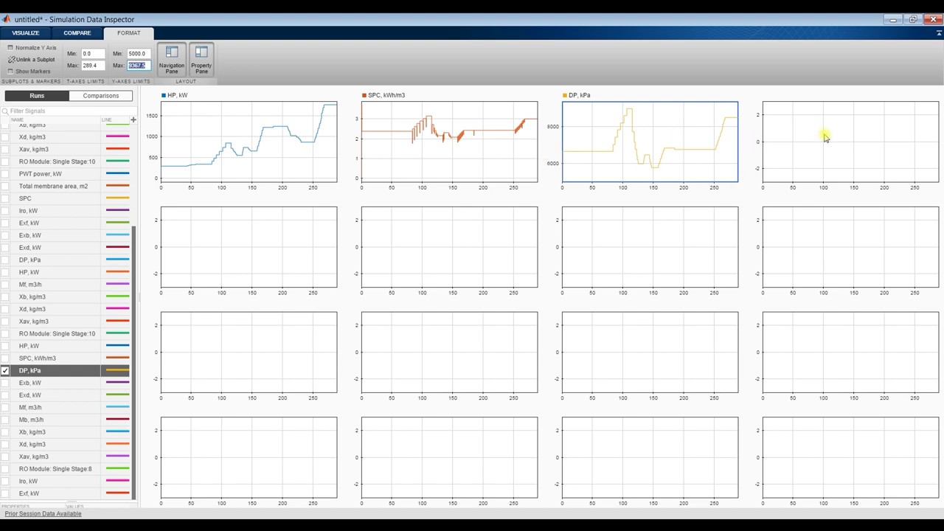
Plot Exb, kW and Exd, kW together in the fourth subplot of the first row
click(869, 135)
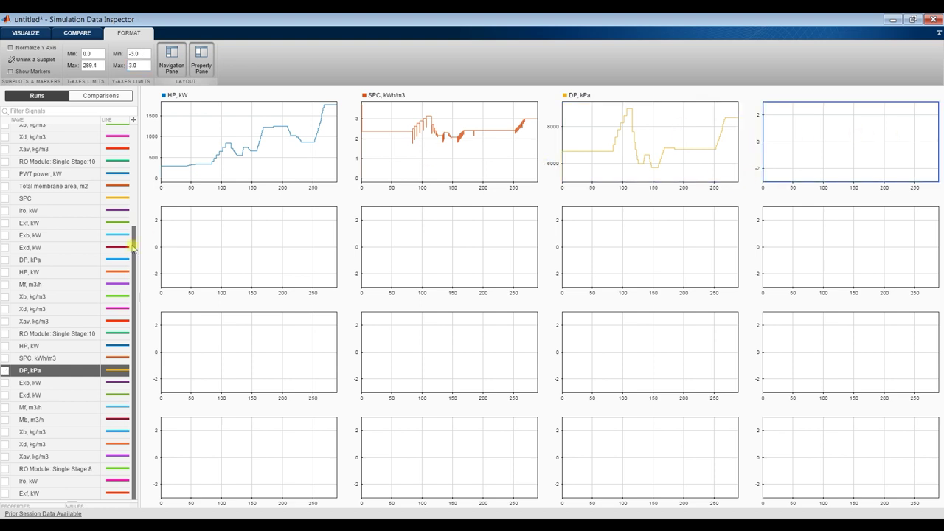
click(6, 384)
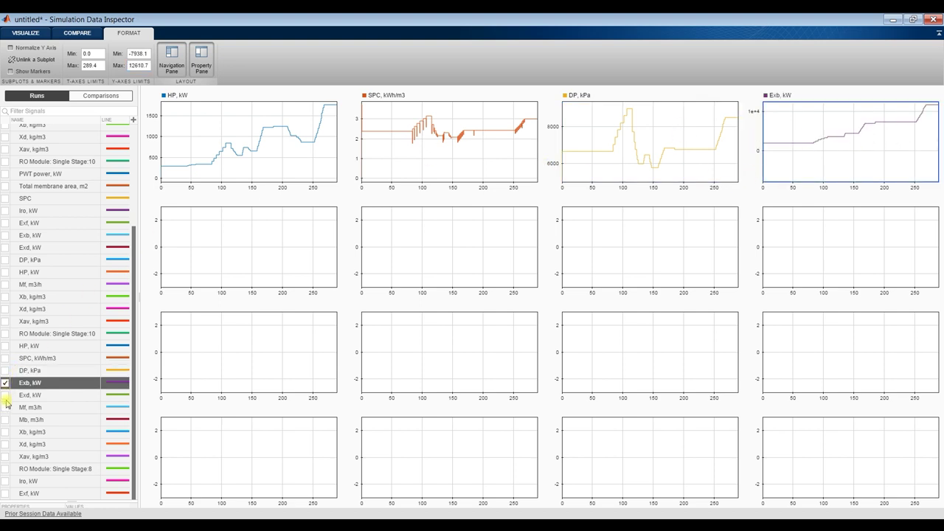
click(5, 396)
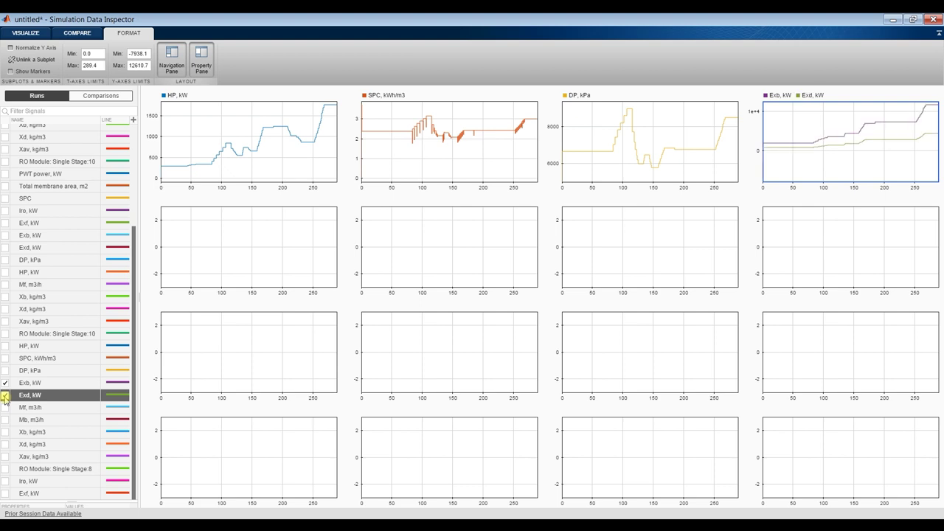
Plot Mf, m3/h in the first subplot of the second row and Mb, m3/h in the second
click(248, 244)
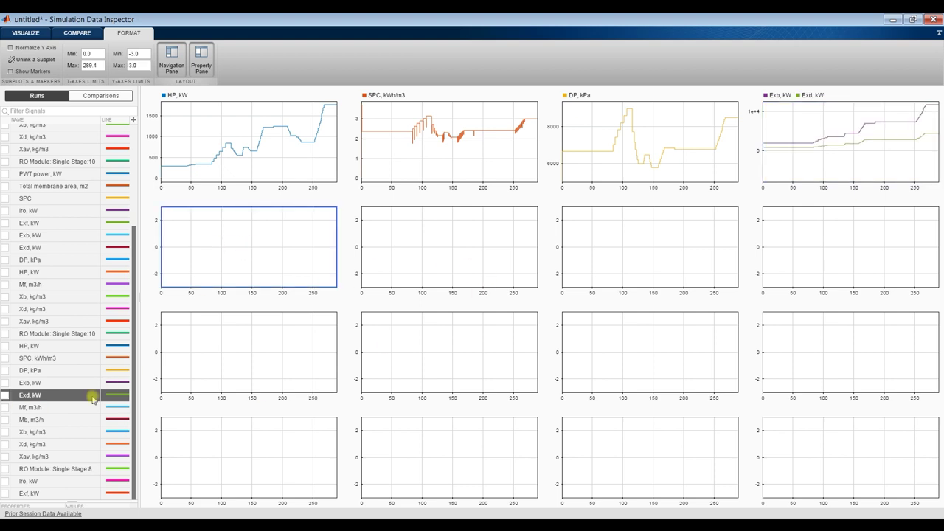
click(5, 409)
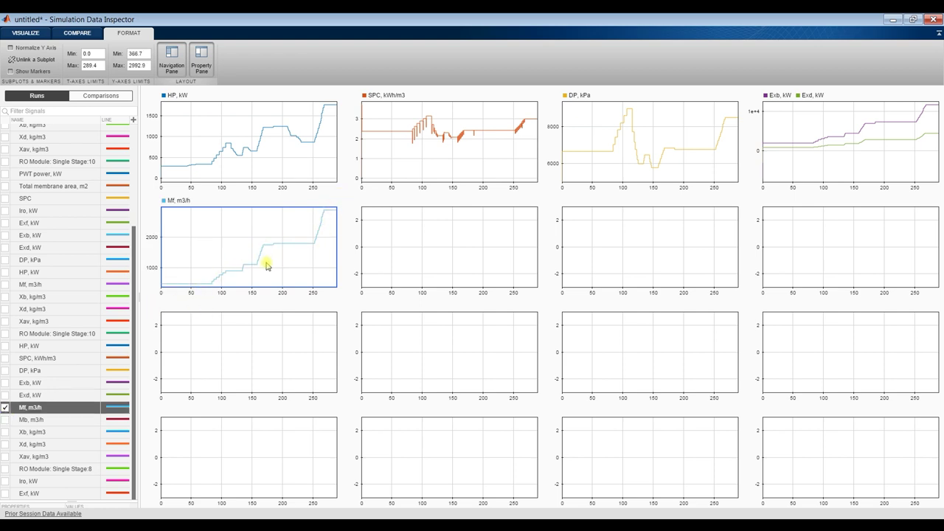
click(436, 235)
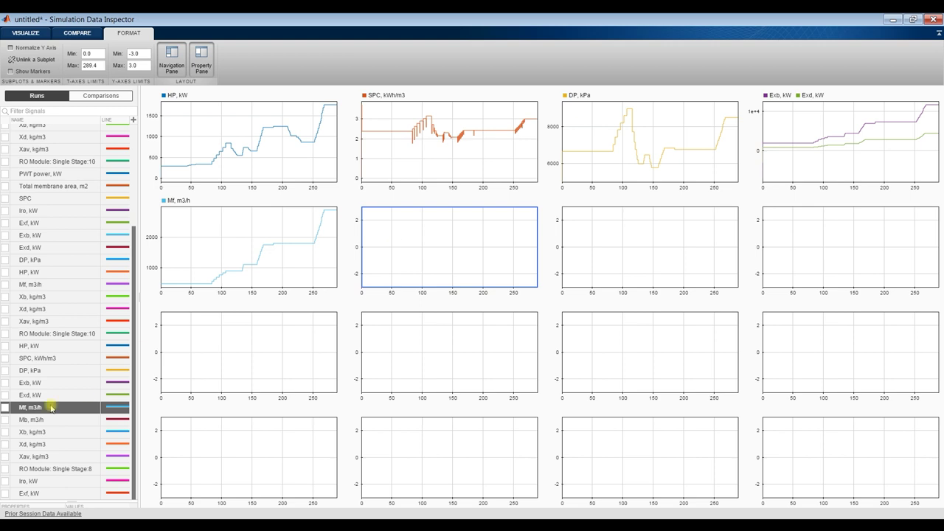
click(4, 421)
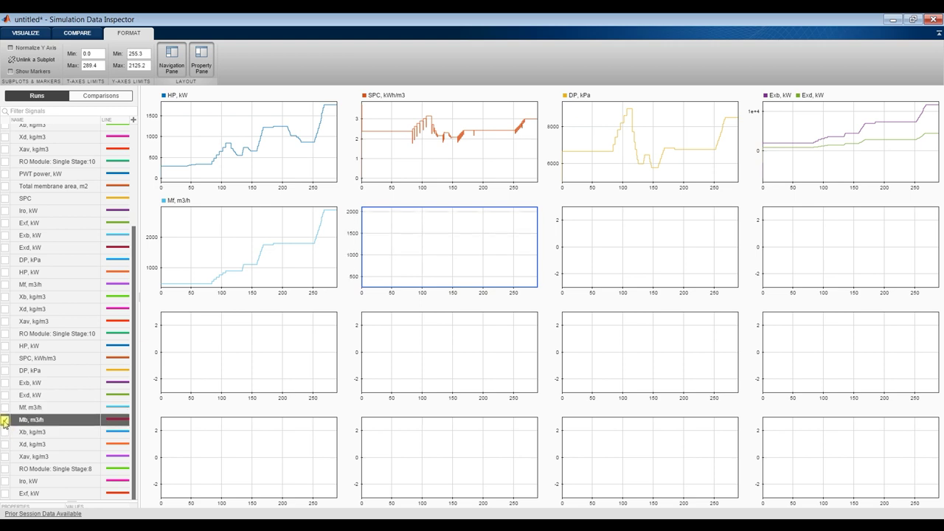
Plot Xb, kg/m3 in the third subplot of the second row and set its y-axis limits to 60 and 62
click(596, 238)
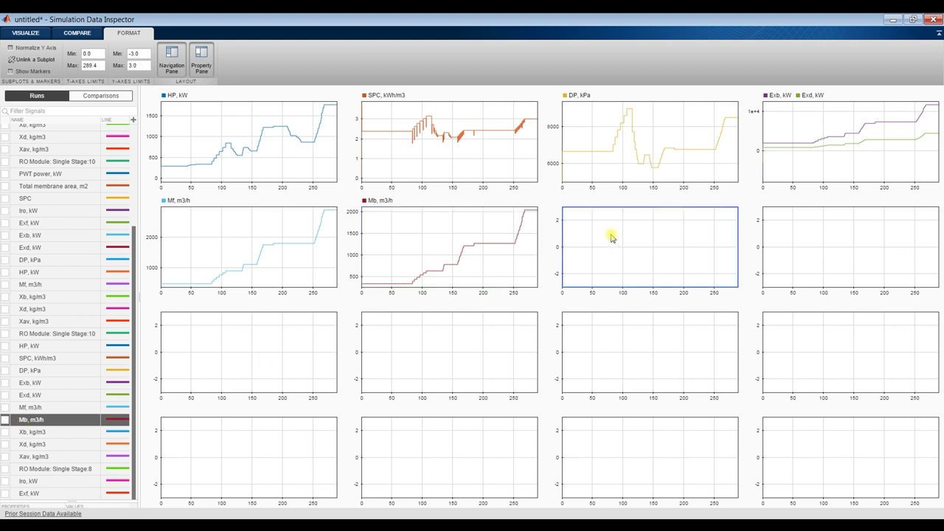
click(5, 432)
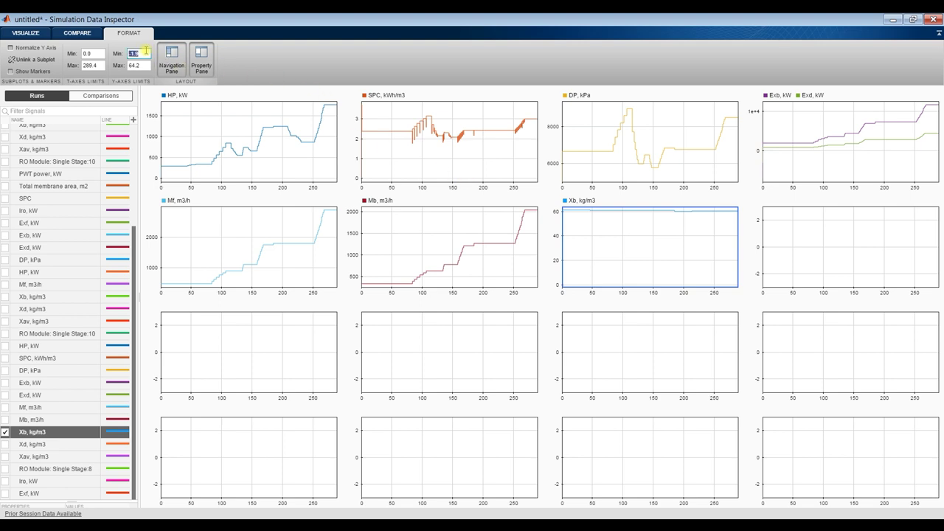
text(60)
key(Tab)
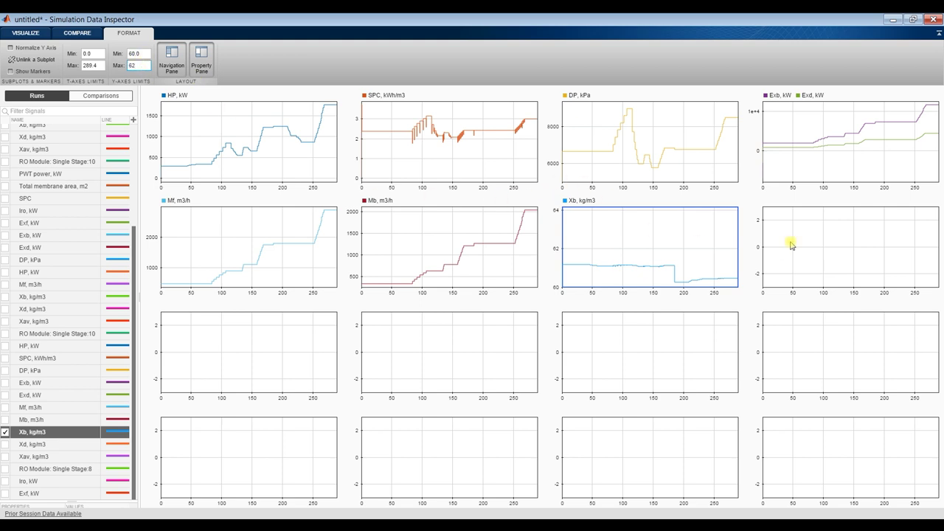
Confirm the Xb y-axis maximum, then plot Iro, kW in the second row's fourth subplot and Exf, kW in the third row's first subplot
click(138, 53)
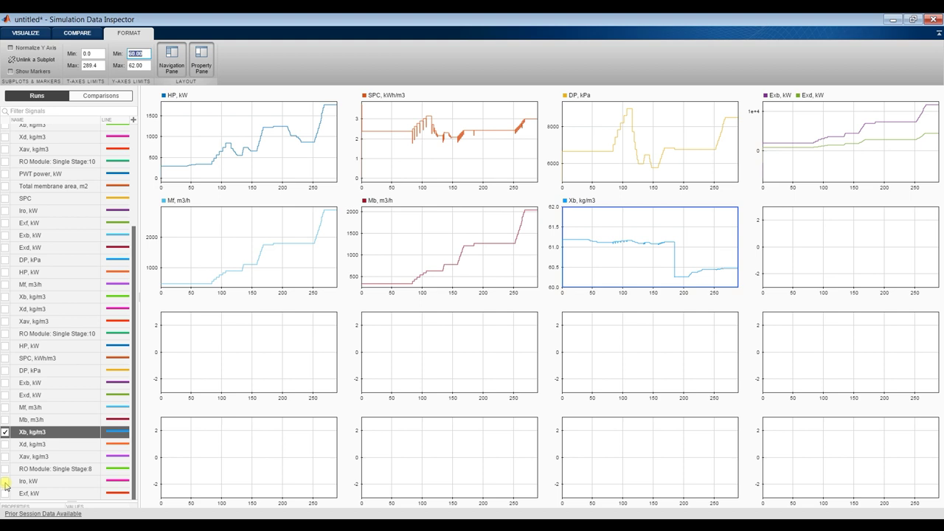
click(217, 343)
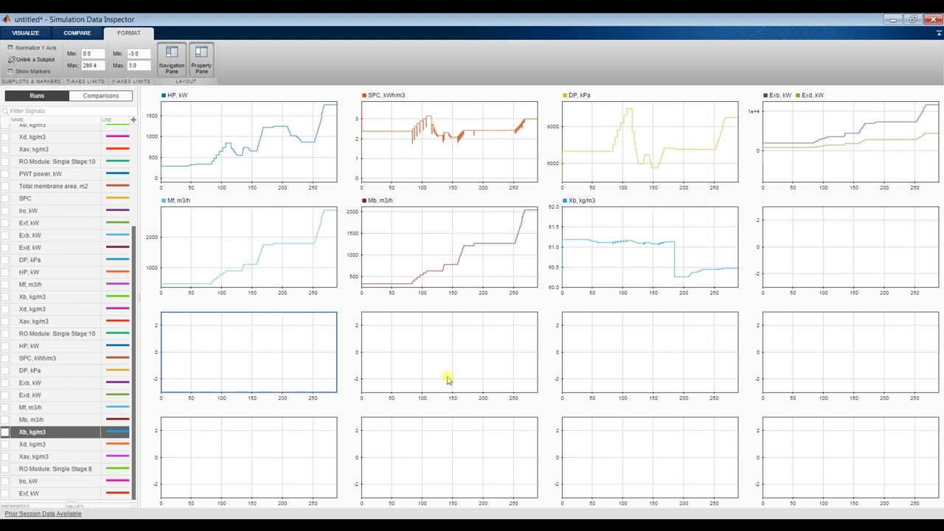
click(791, 247)
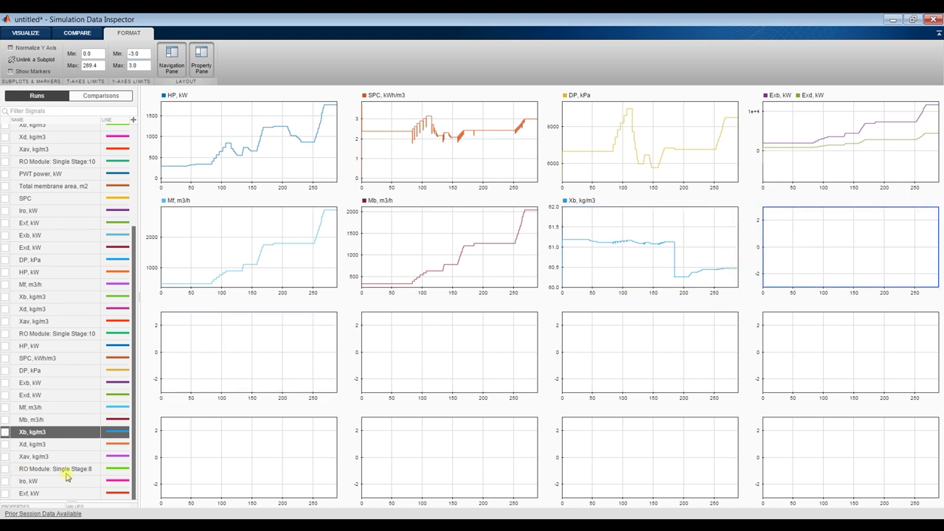
click(5, 482)
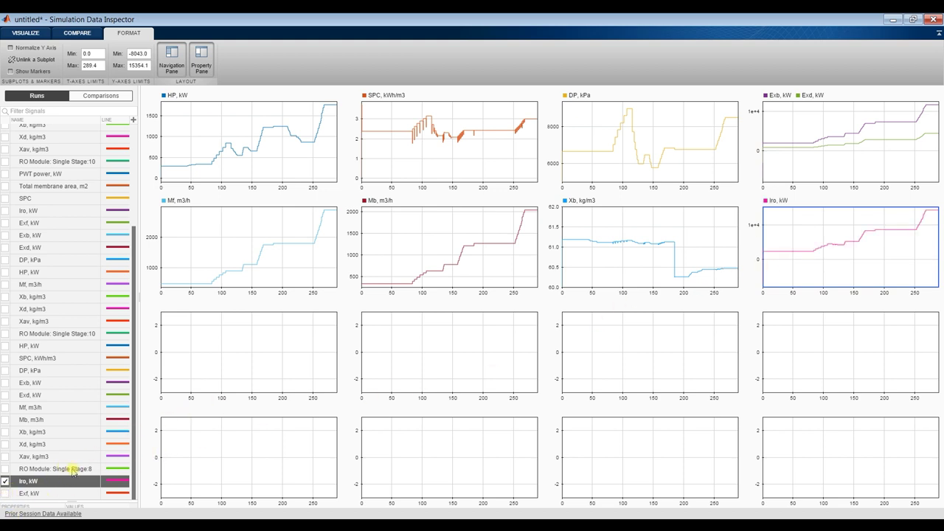
click(256, 359)
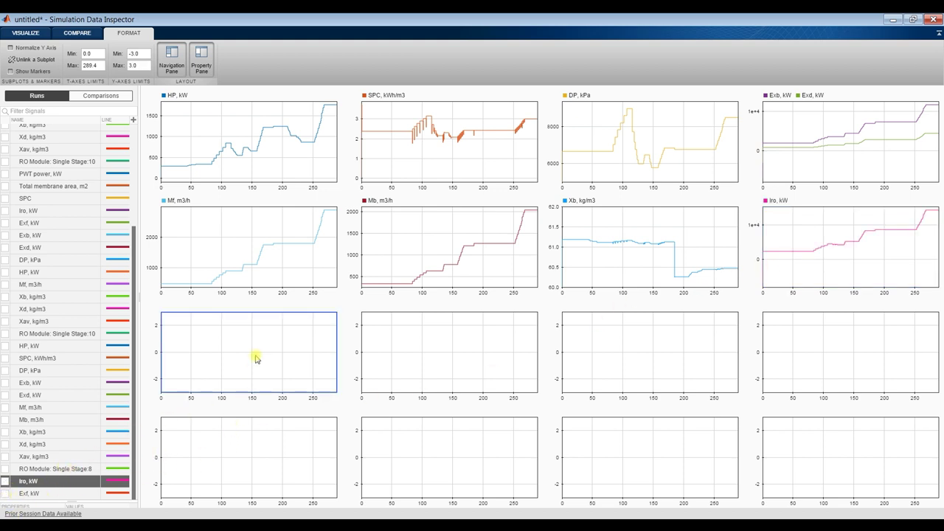
click(5, 493)
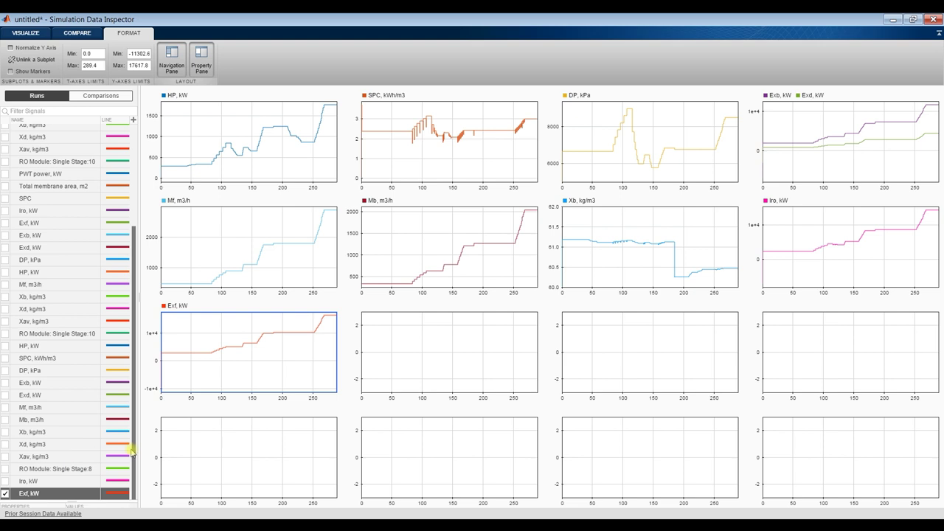
Plot Xav, kg/m3 in the second subplot of the third row and set its y-axis minimum to 42
click(411, 344)
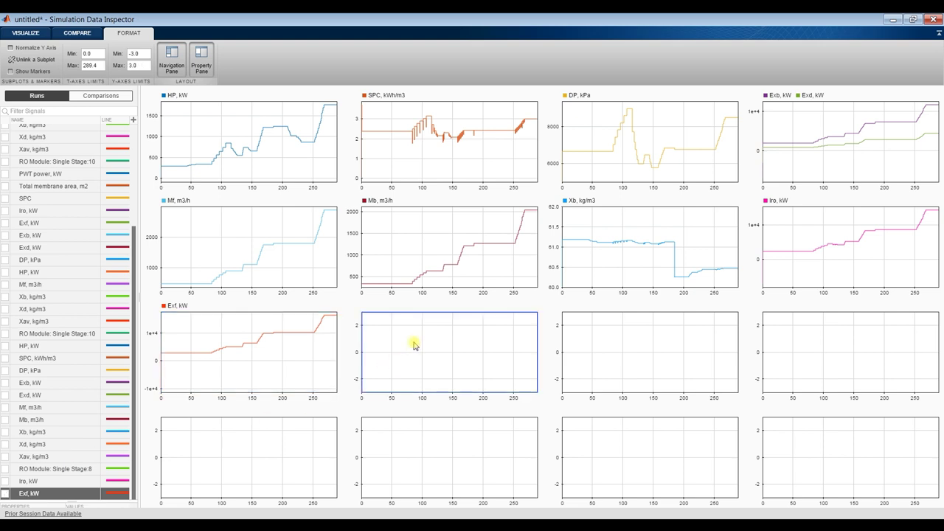
click(5, 457)
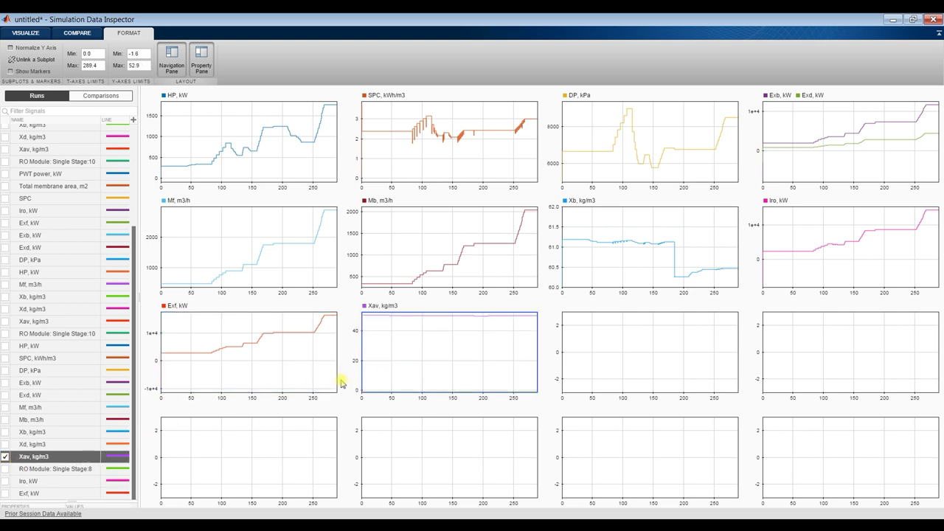
double_click(146, 54)
text(42)
double_click(138, 65)
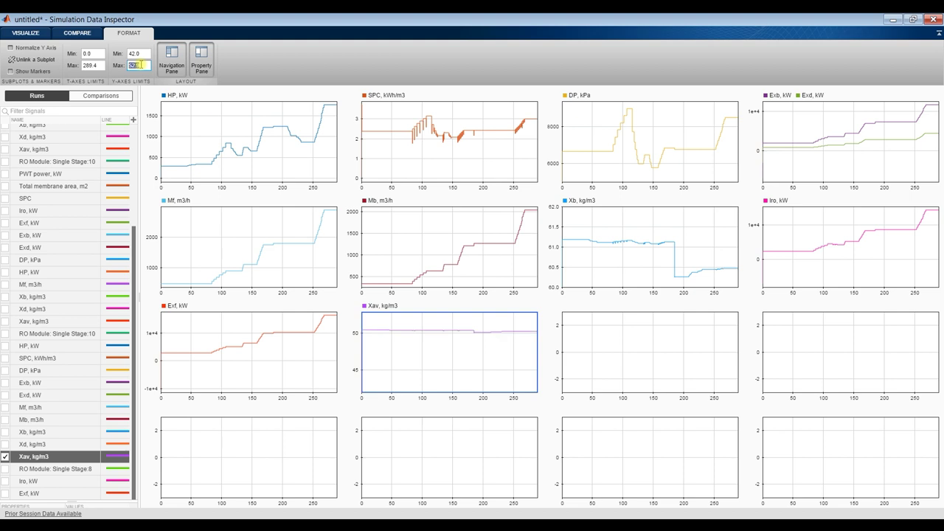
Narrow the y-axis limits of the Xav, kg/m3 subplot to 50 and 51
double_click(143, 55)
text(49)
double_click(142, 64)
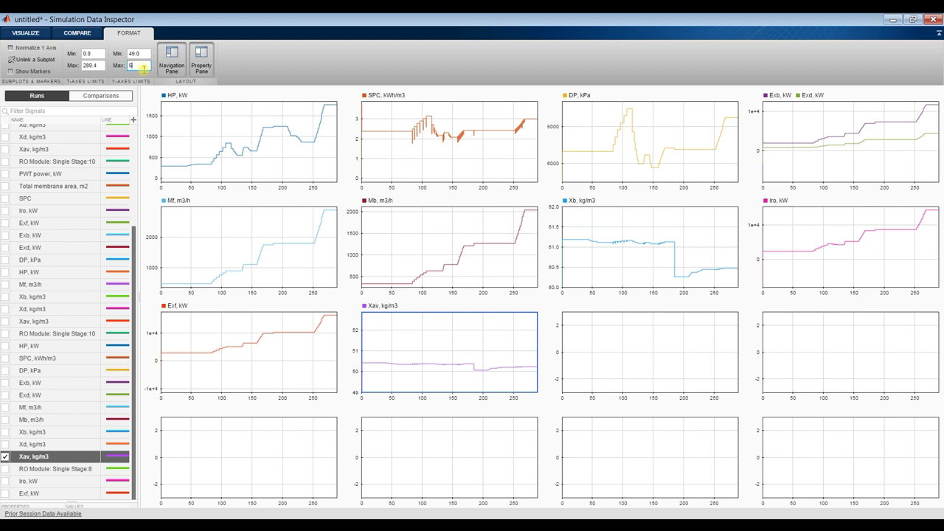
text(51)
click(140, 53)
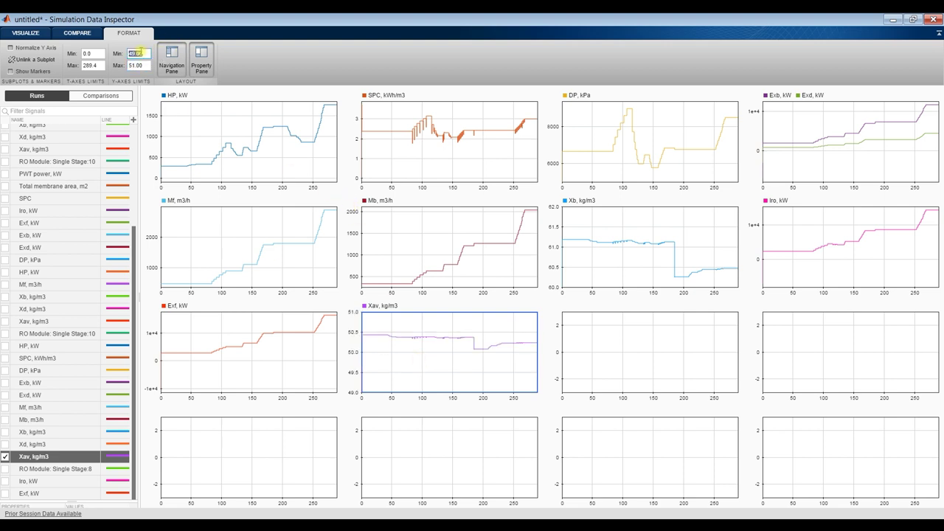
text(50)
key(Tab)
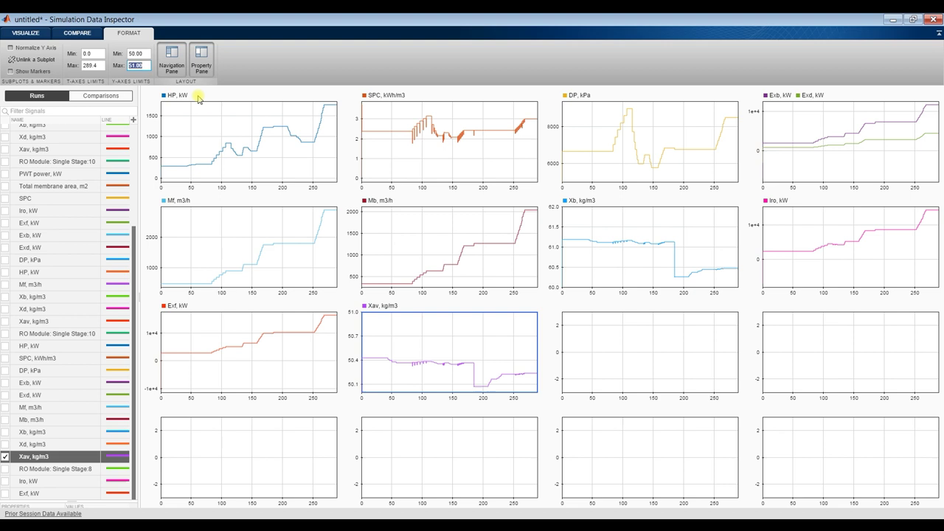
View the data export options without exporting, and close the Simulation Data Inspector
click(256, 124)
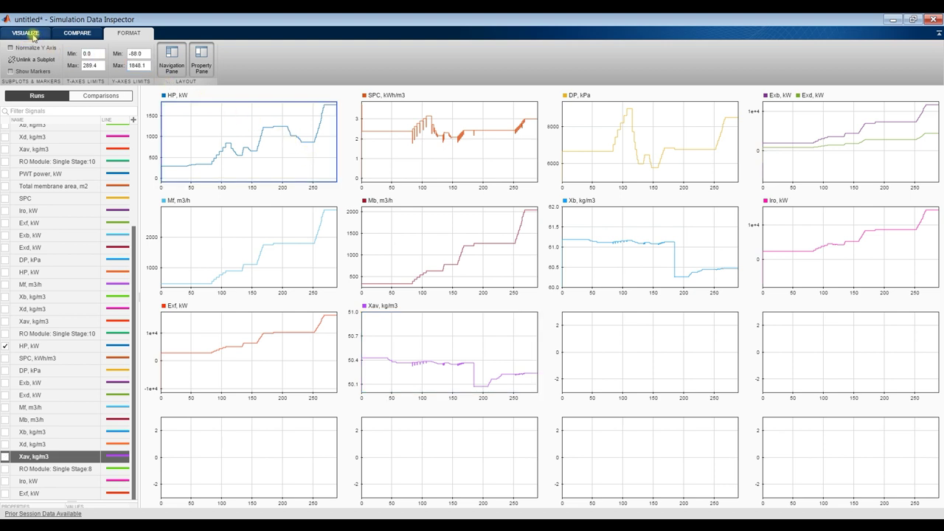
click(31, 33)
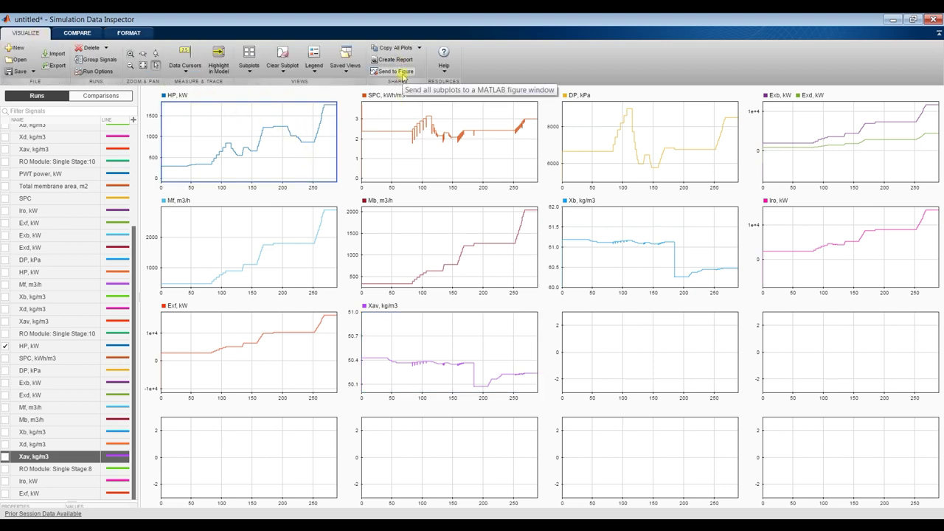
click(57, 64)
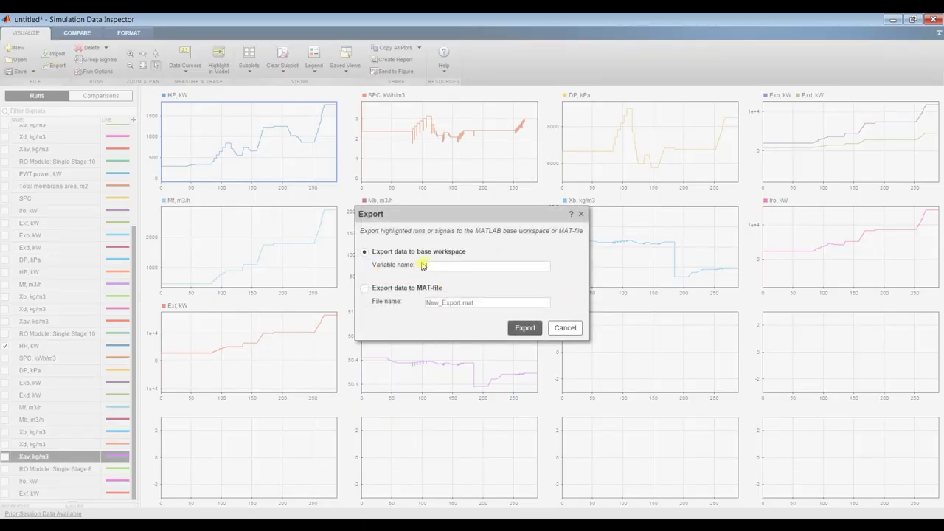
click(561, 329)
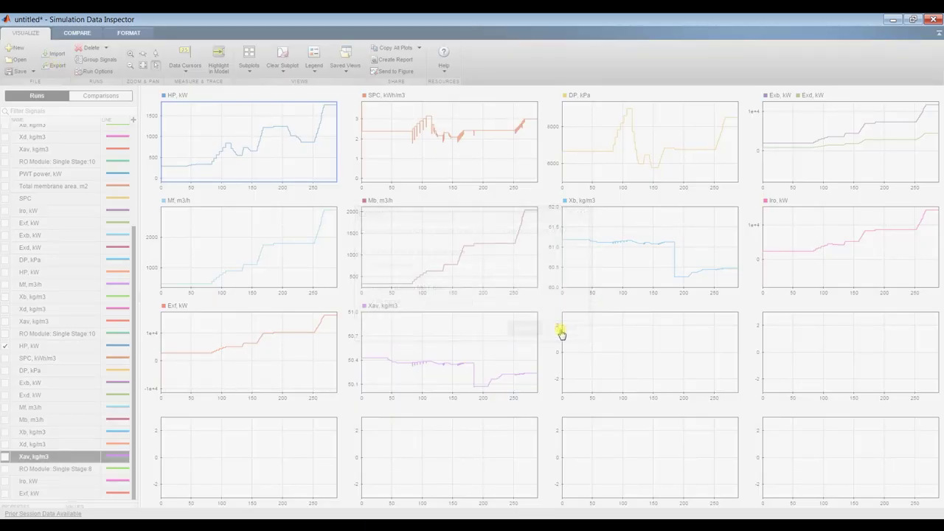
click(934, 21)
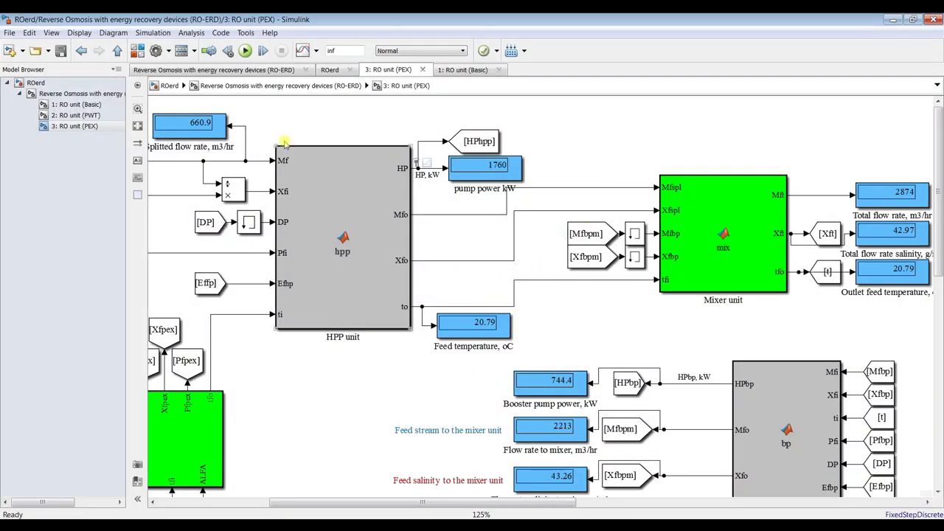
Look up the To File and To Workspace blocks in the Simulink Sinks library, and close the library browser
click(140, 50)
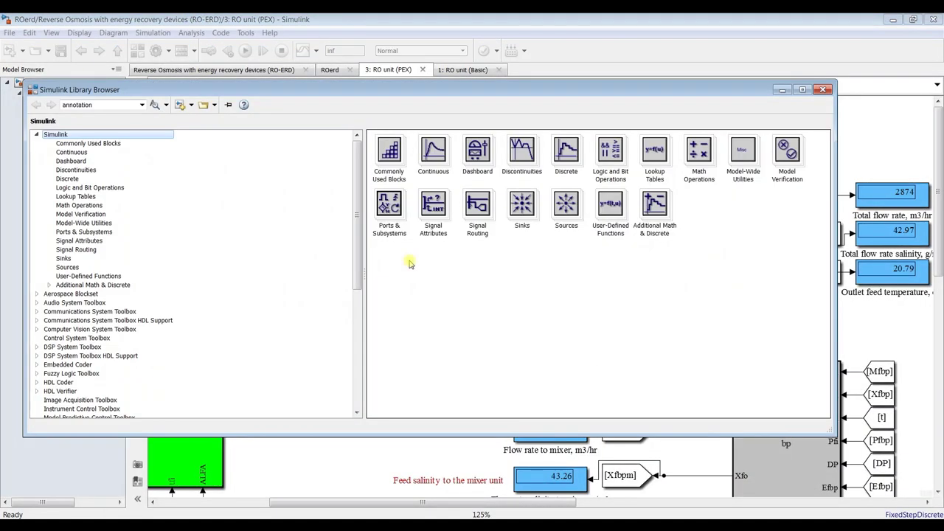
click(63, 258)
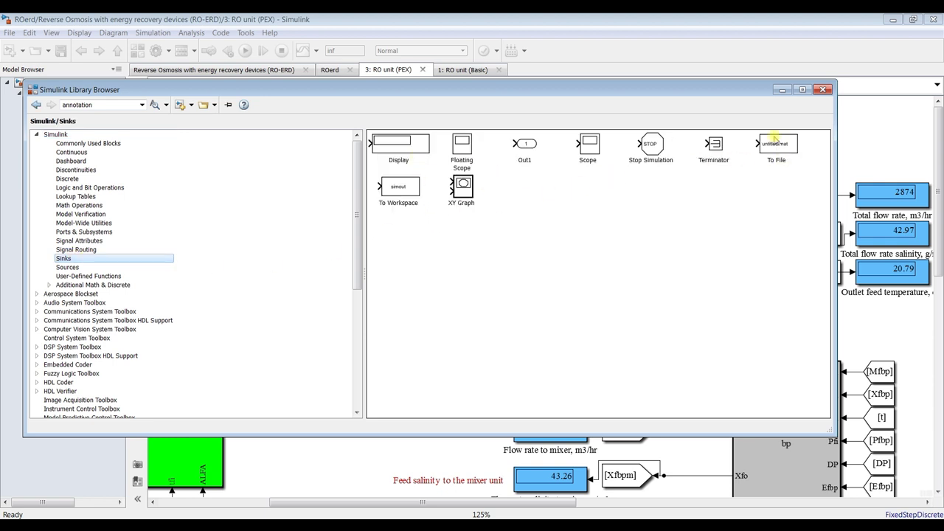
click(776, 142)
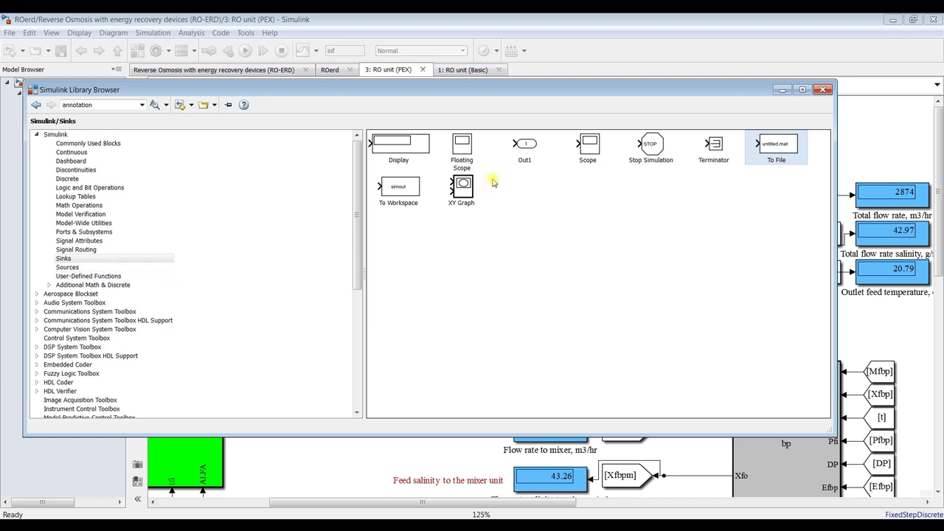
click(387, 194)
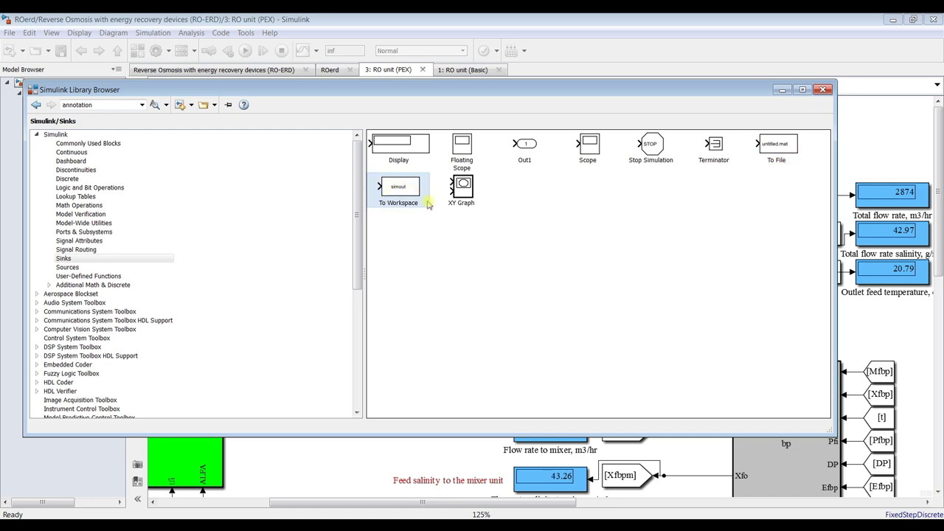
click(823, 89)
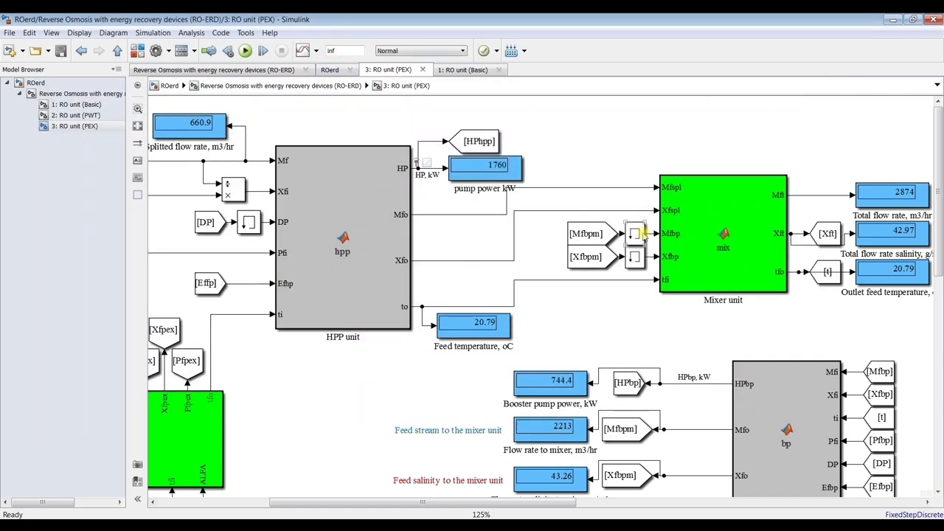
Switch to the MATLAB main window to examine the workspace variables, and return to the RO unit (PEX) model
scroll(824, 198, down, 1)
scroll(463, 337, down, 1)
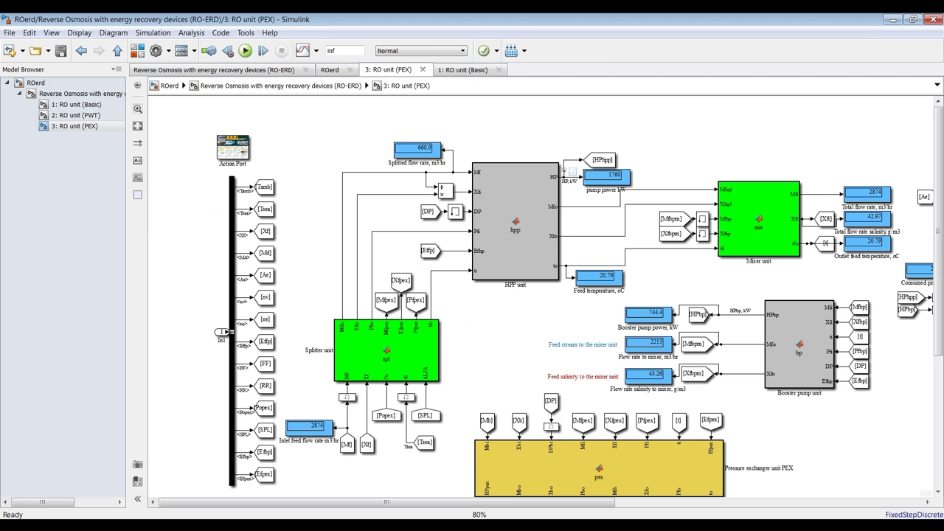
click(263, 472)
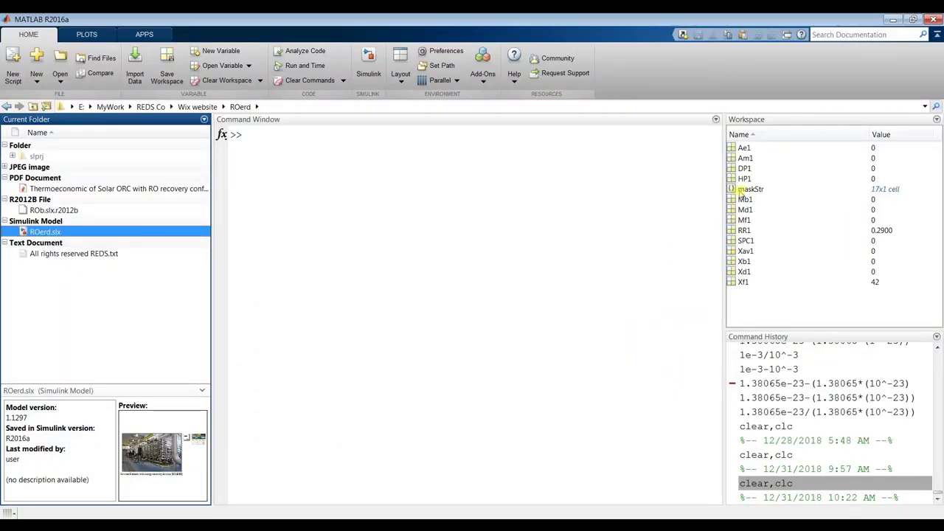
click(742, 148)
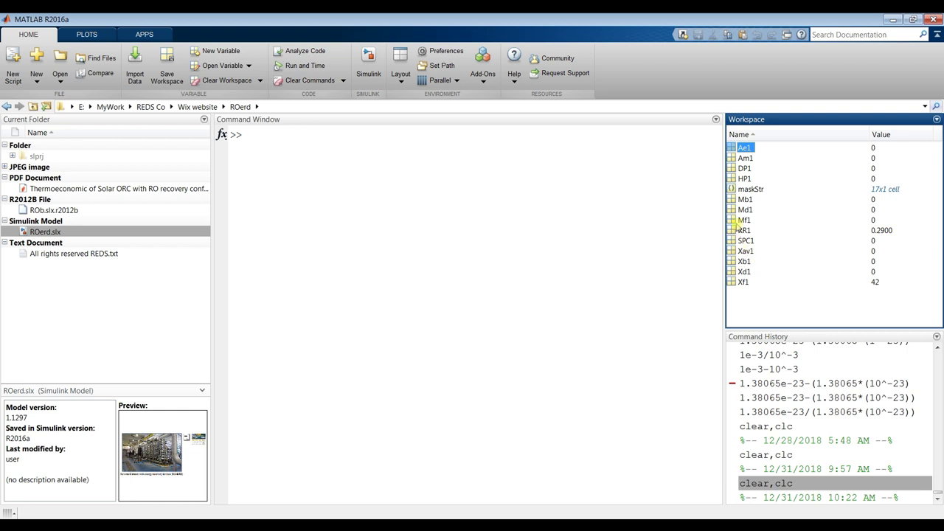
click(338, 507)
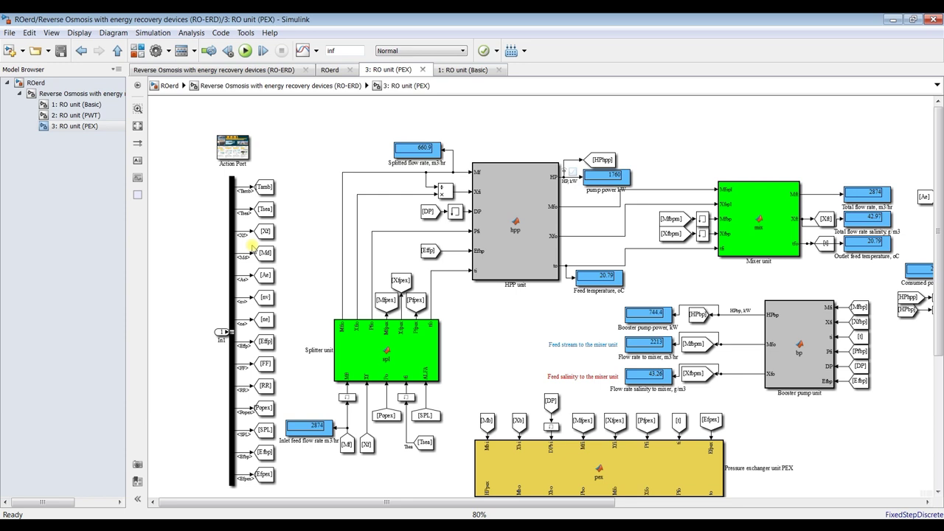
Expand 3: RO unit (PEX) in the Model Explorer and go through its units up to Pressure exchanger unit PEX
click(183, 52)
click(49, 217)
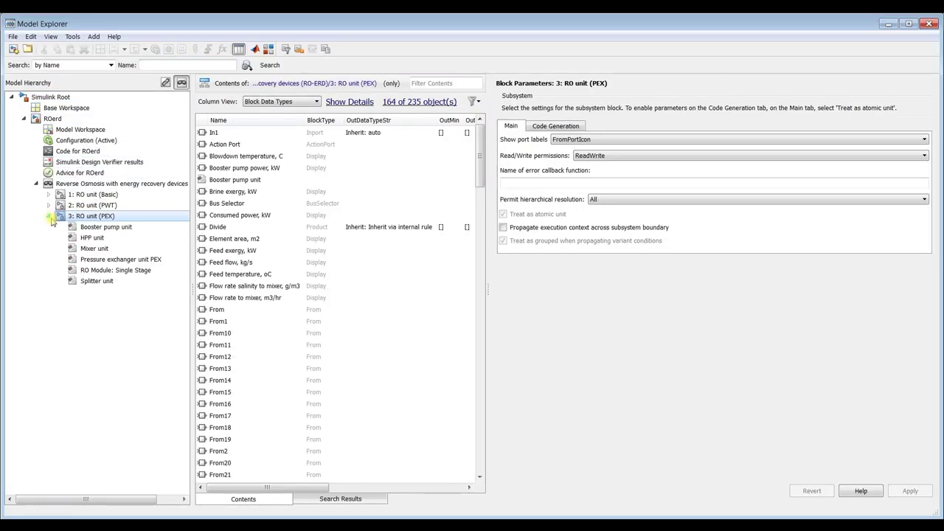
click(87, 228)
click(89, 238)
click(91, 251)
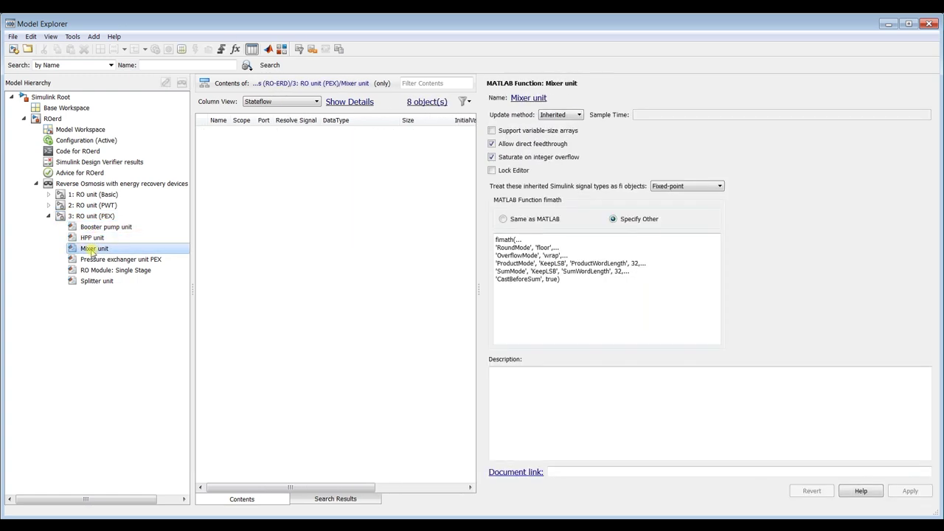
click(91, 260)
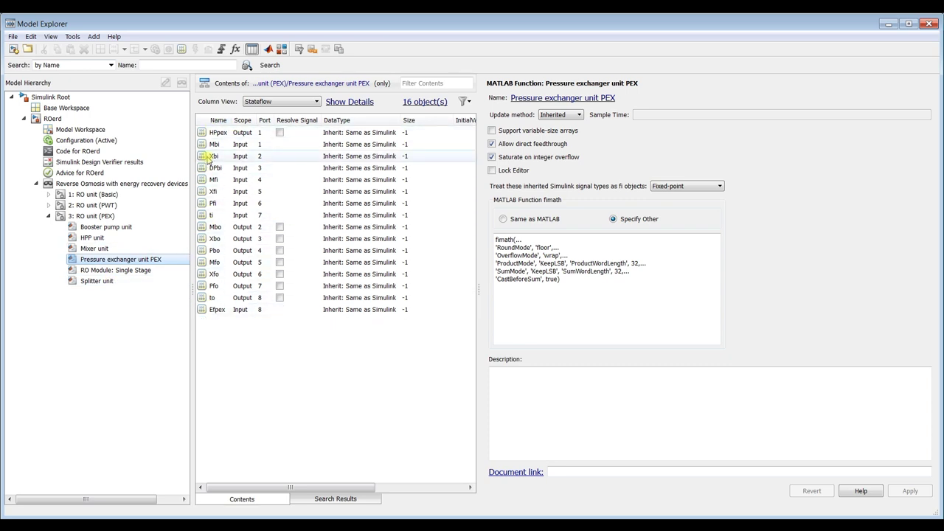
View the description settings of the pressure exchanger's Xbo output, and close the Model Explorer
click(210, 239)
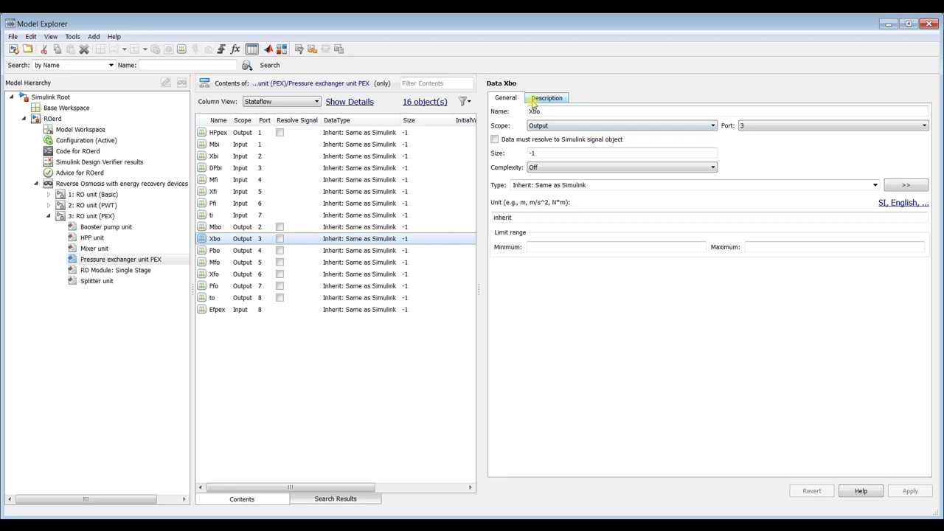
click(534, 100)
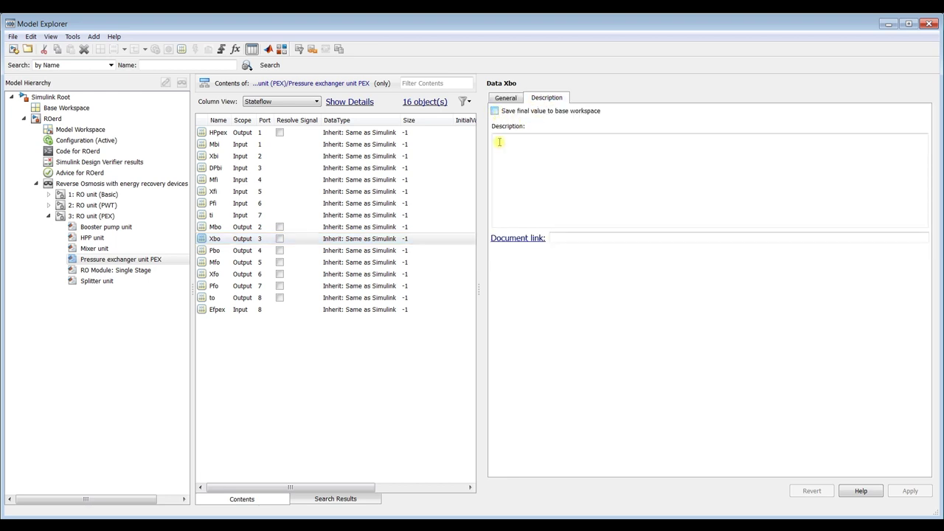
click(928, 24)
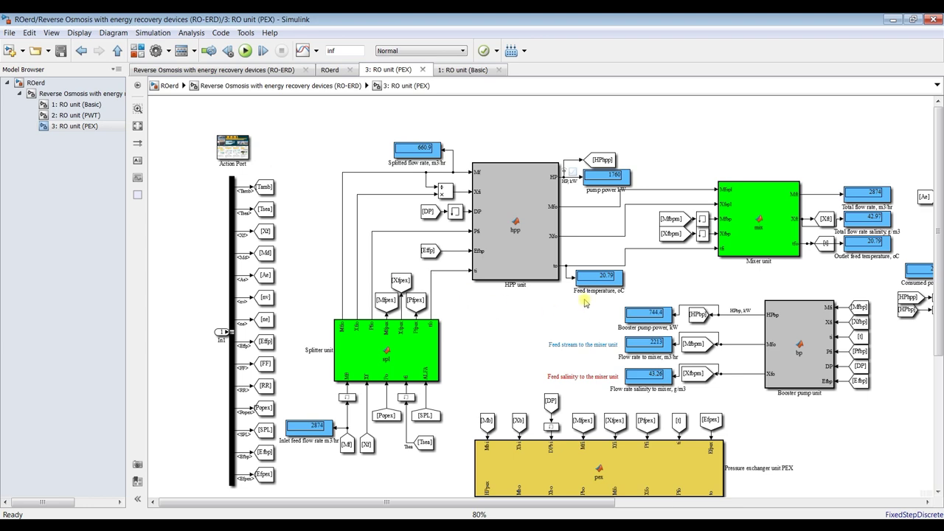
Examine the inlet feed flow rate display beside the splitter unit in the PEX model
scroll(295, 467, up, 4)
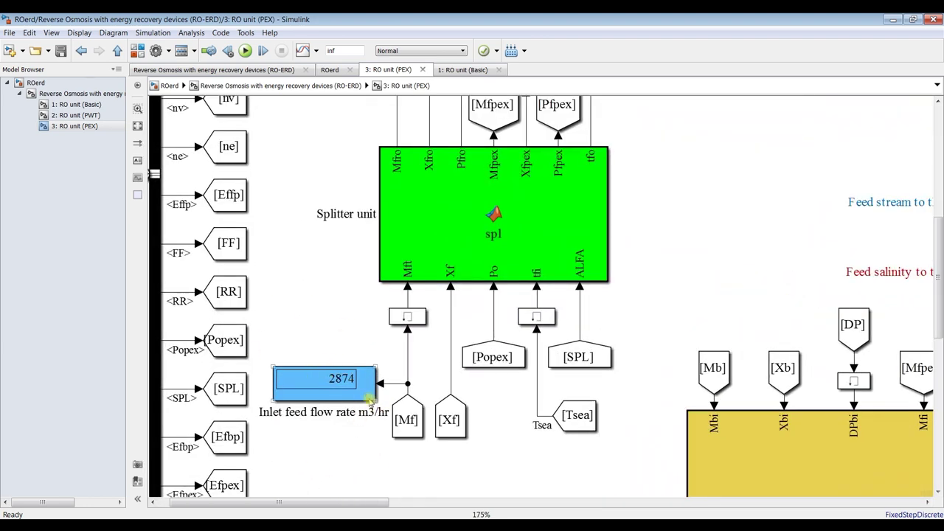
scroll(357, 398, down, 2)
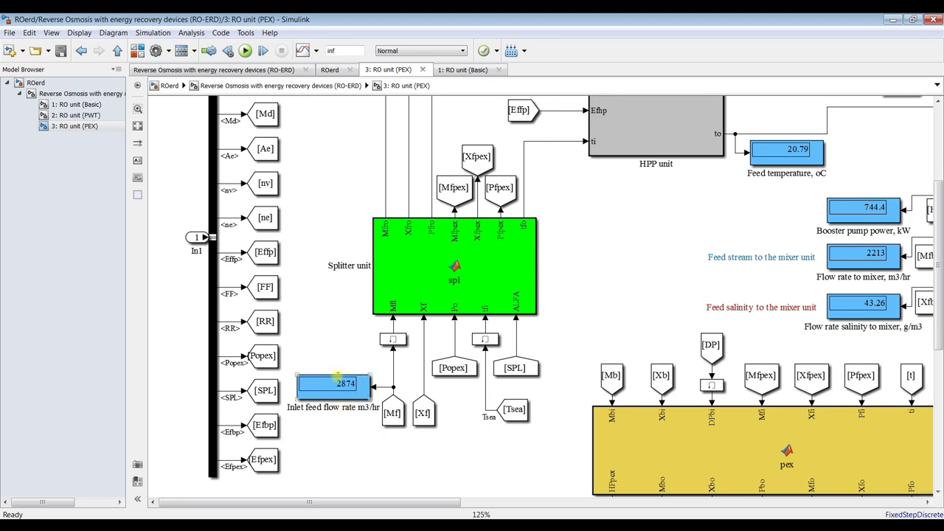
scroll(320, 404, up, 2)
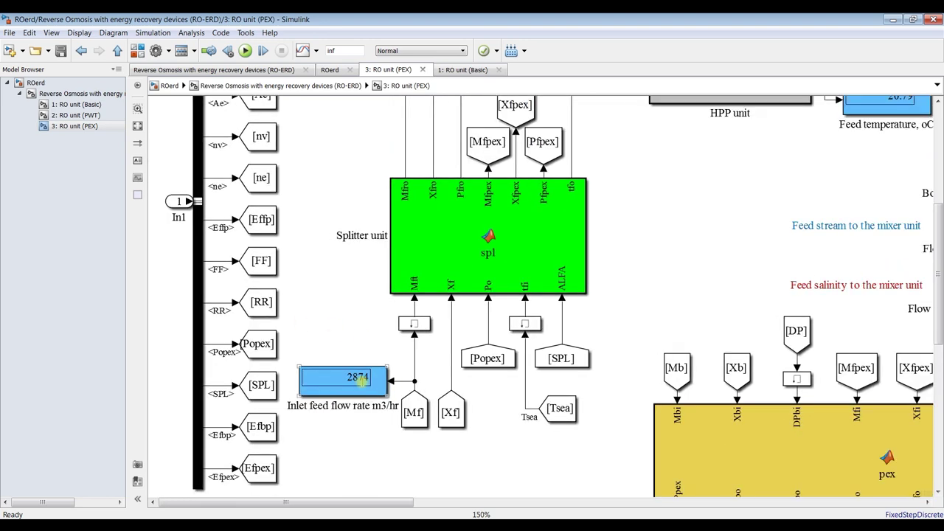
Examine the RO module's output displays in the PEX model, including the pressure, feed flow and specific power consumption
scroll(355, 382, down, 4)
scroll(359, 379, up, 2)
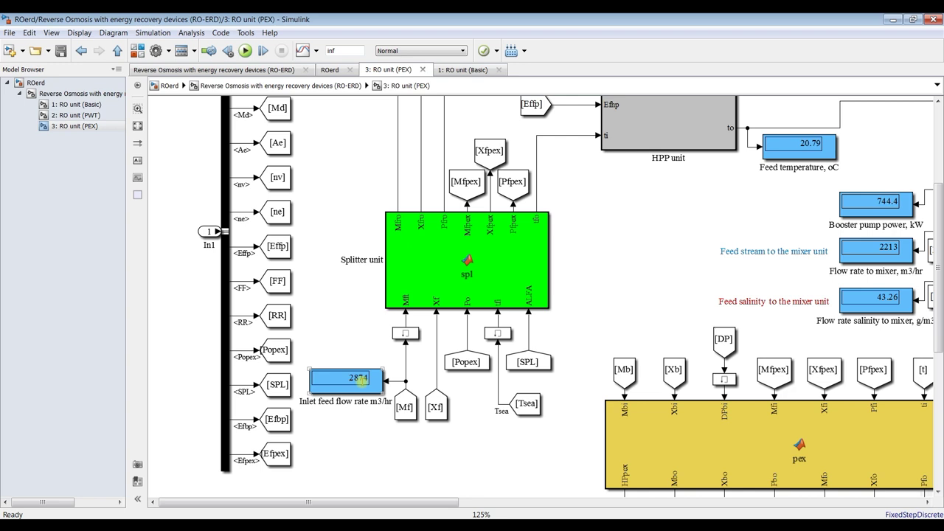
scroll(418, 327, down, 1)
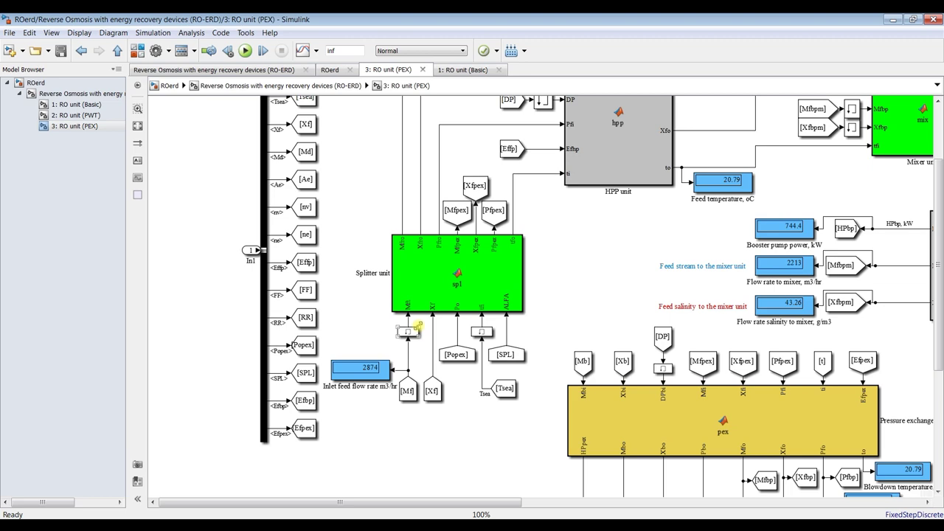
scroll(418, 327, down, 4)
scroll(778, 144, up, 4)
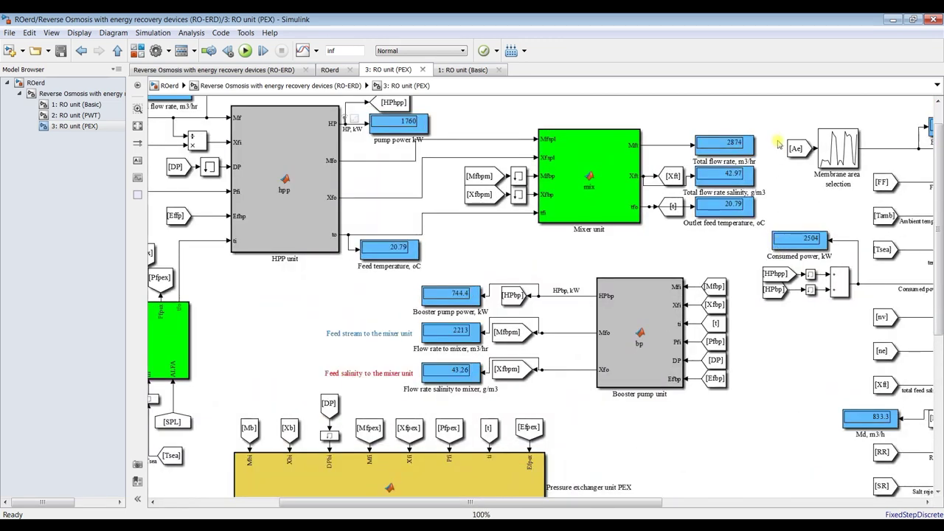
scroll(778, 144, up, 2)
drag(645, 506, 883, 506)
mouse_move(941, 234)
mouse_down()
mouse_move(940, 292)
mouse_move(940, 242)
mouse_up()
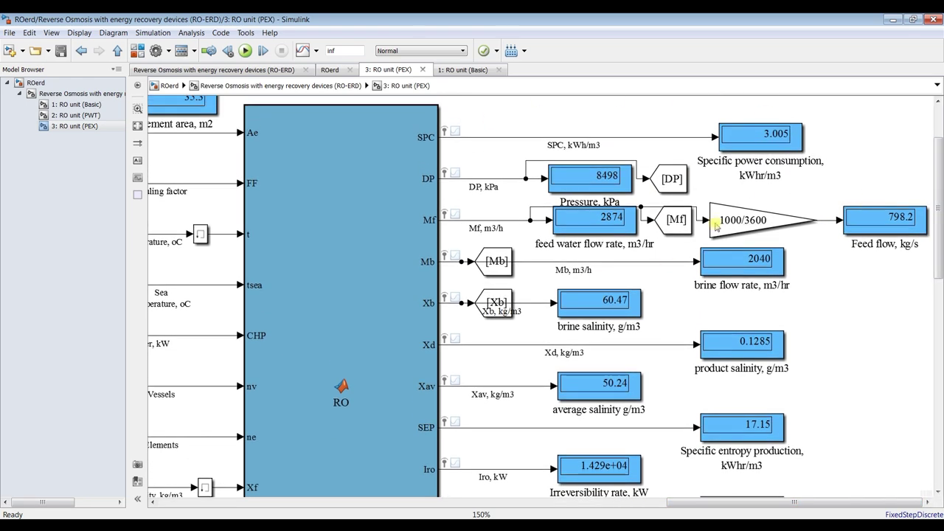
click(624, 180)
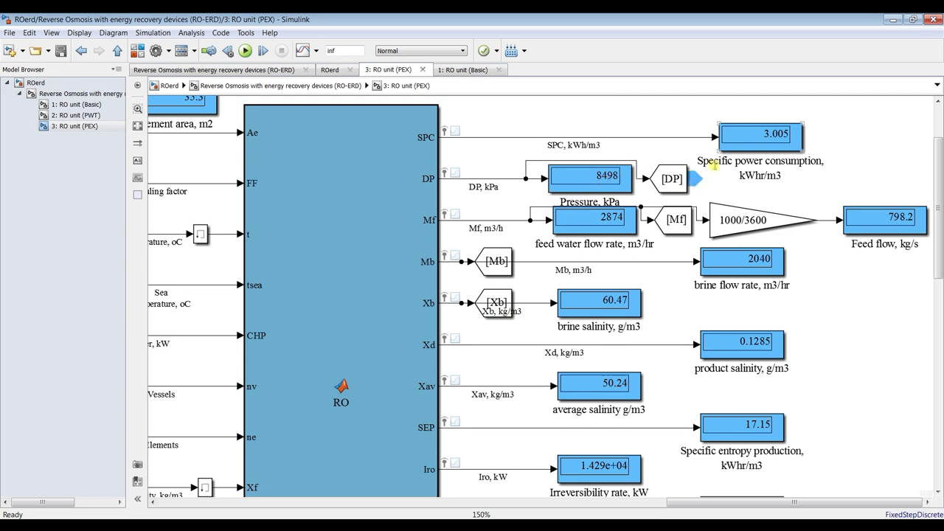
click(754, 141)
Examine the booster pump unit's power, flow rate to mixer and flow rate salinity to mixer displays
key(alt+1)
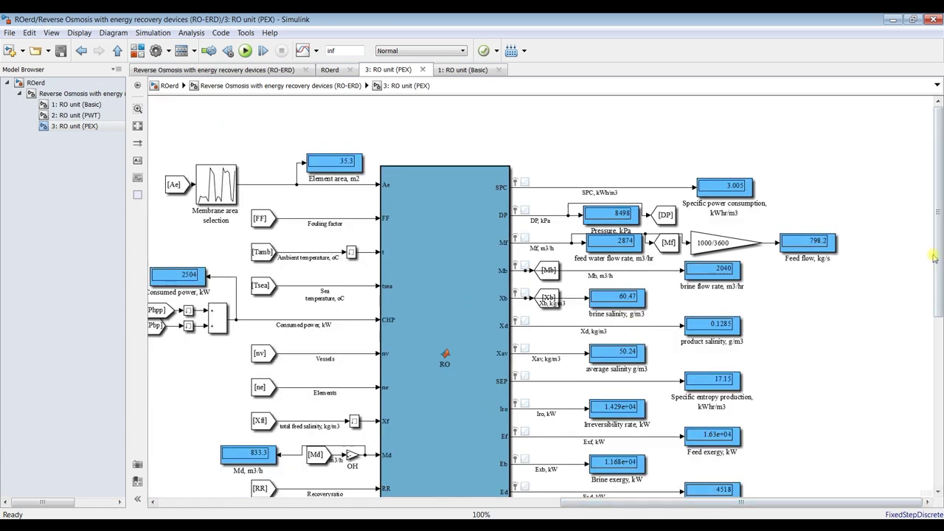
scroll(693, 503, down, 5)
drag(679, 504, 553, 504)
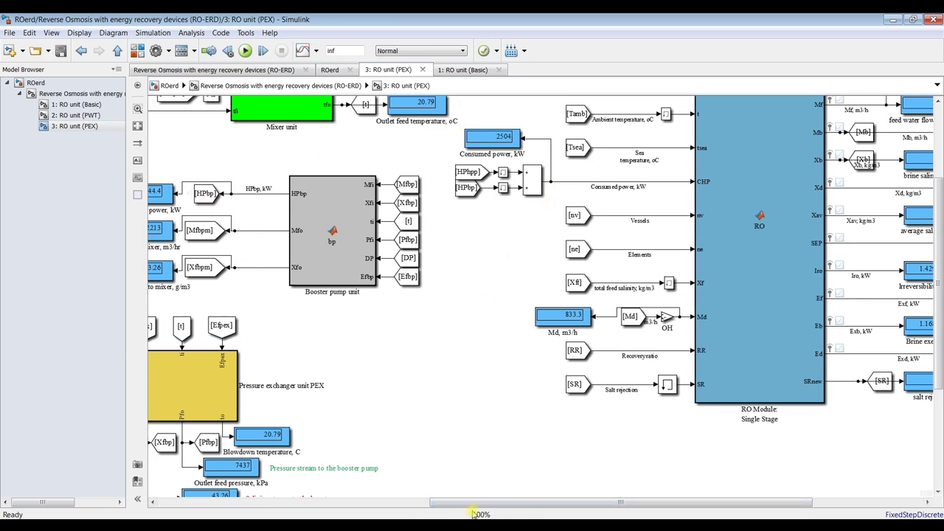
scroll(475, 503, up, 3)
scroll(318, 222, up, 3)
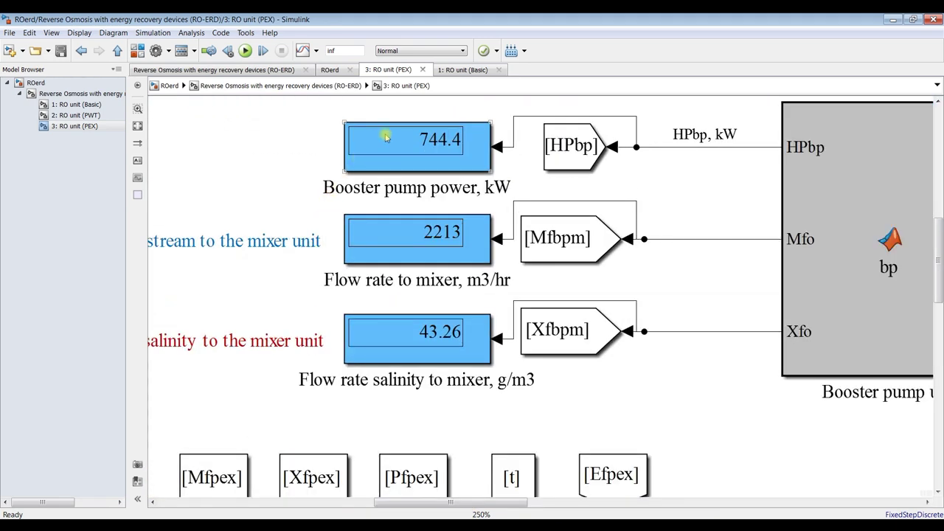